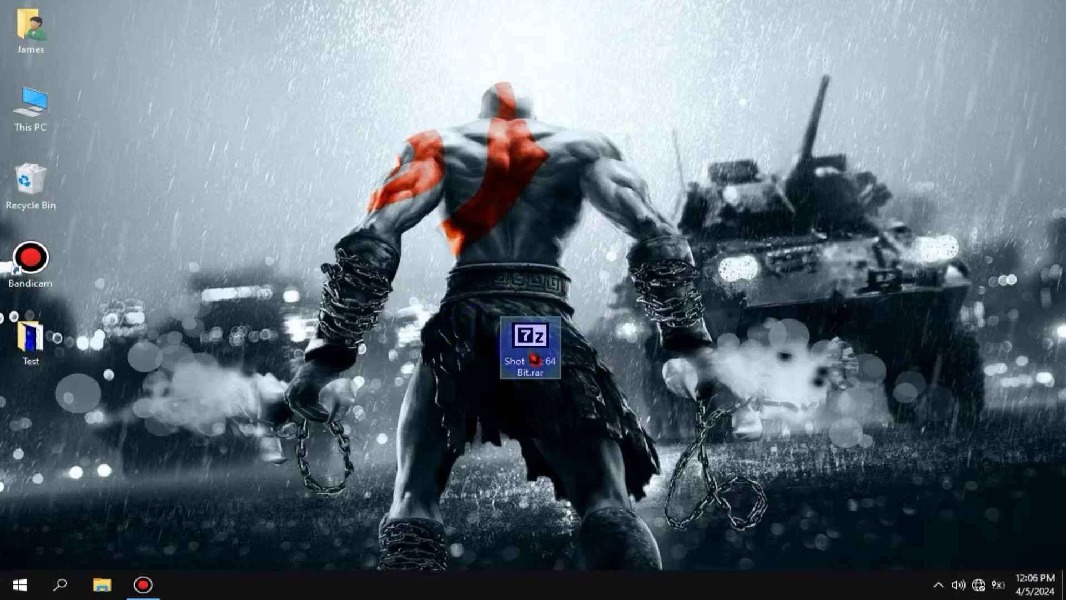
- Extract the Shot Cut 64 Bit.rar archive onto the desktop and open the extracted folder down to the installer
{"action": "right_click", "coordinate": [535, 358]}
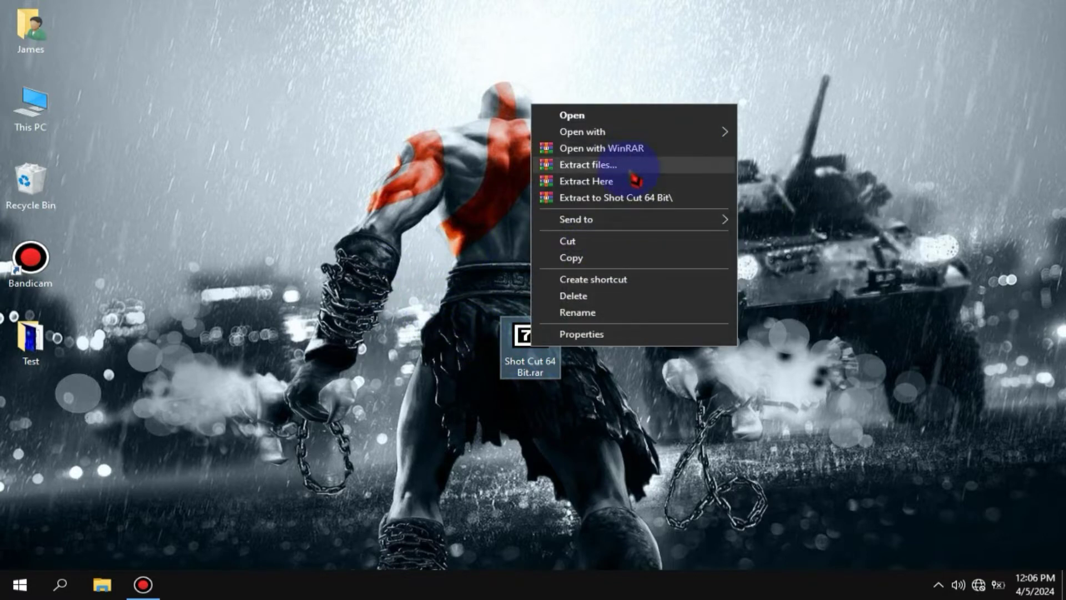
{"action": "left_click", "coordinate": [664, 181]}
{"action": "left_click_drag", "start_coordinate": [31, 425], "coordinate": [463, 192]}
{"action": "double_click", "coordinate": [463, 192]}
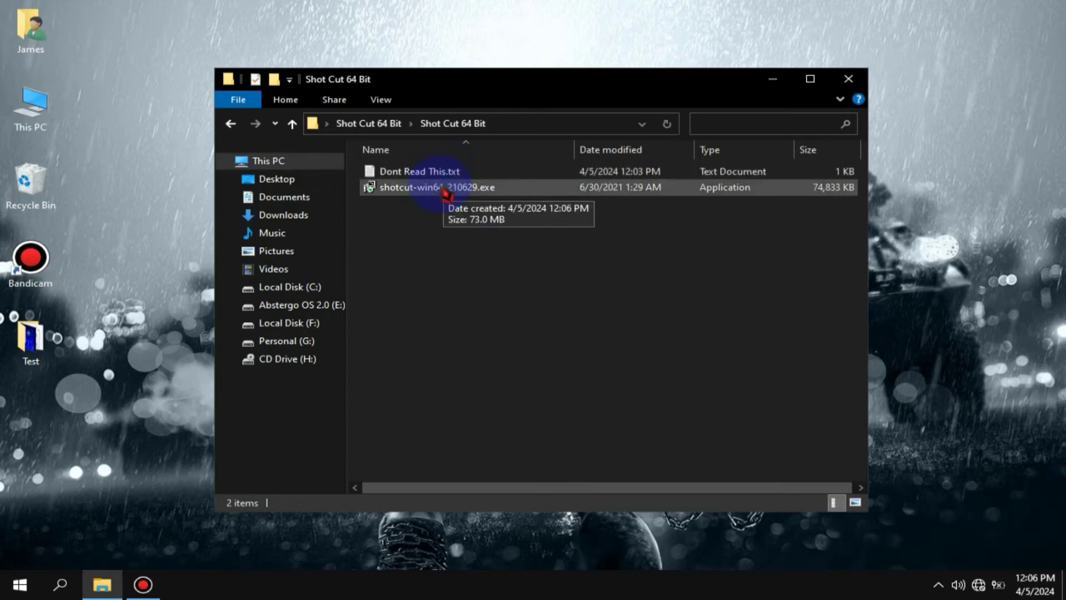
- Run shotcut-win64-210629.exe and install Shotcut into C:\Program Files\Shotcut with the default components, closing the folder window and the finished setup
{"action": "left_click", "coordinate": [444, 189]}
{"action": "double_click", "coordinate": [444, 189]}
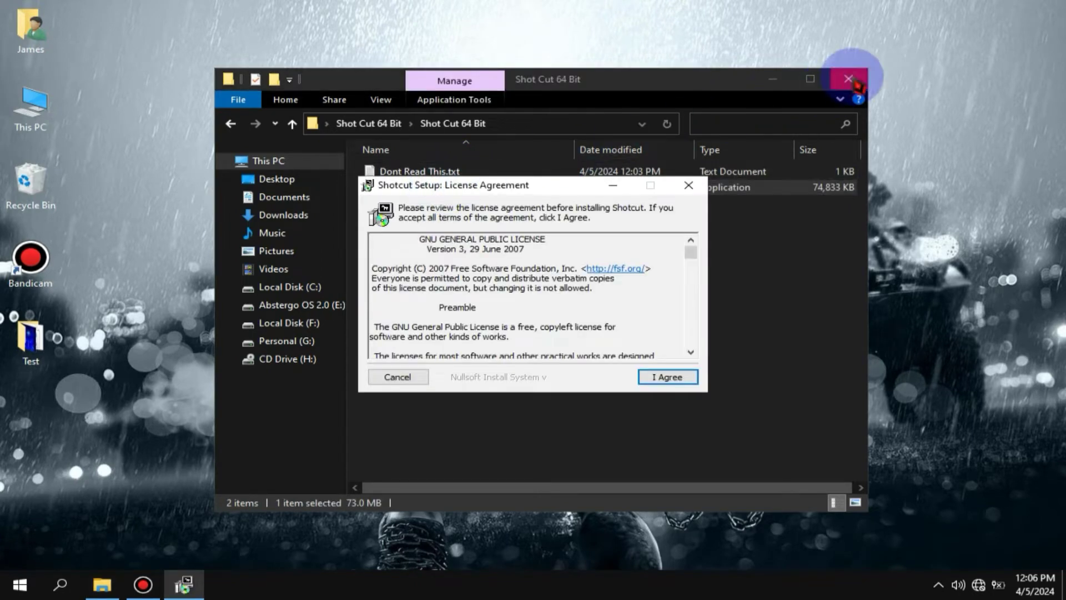
{"action": "left_click", "coordinate": [848, 78]}
{"action": "left_click", "coordinate": [668, 377]}
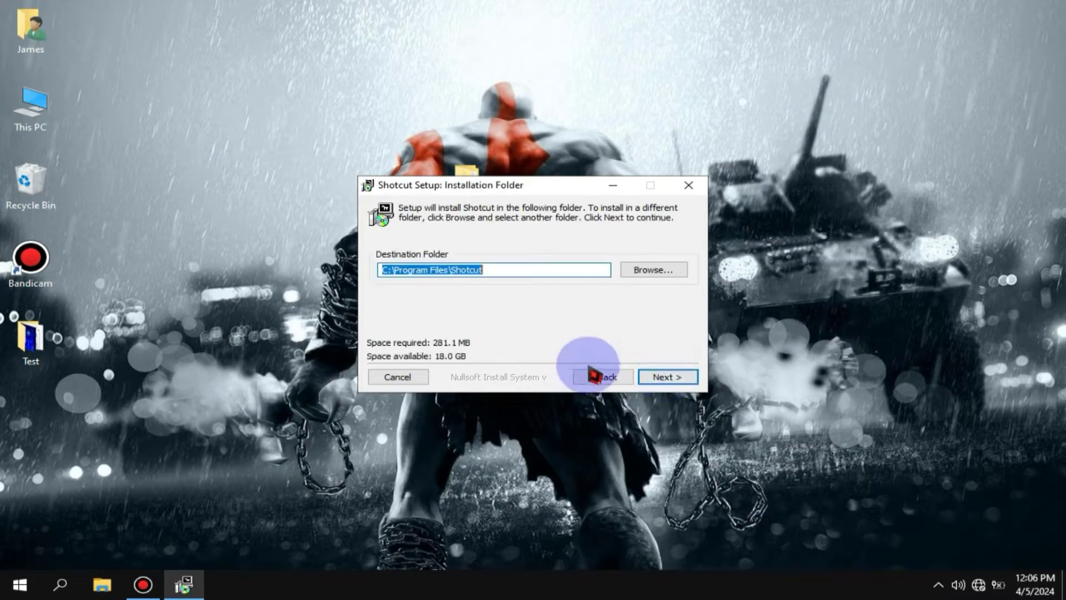
{"action": "left_click", "coordinate": [649, 378]}
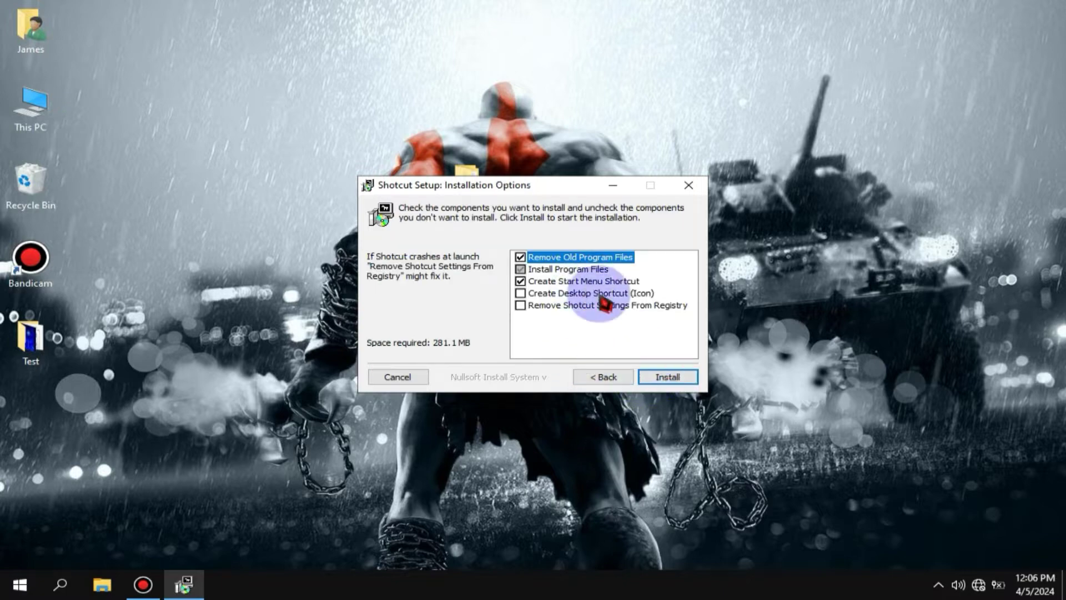
{"action": "left_click", "coordinate": [668, 377]}
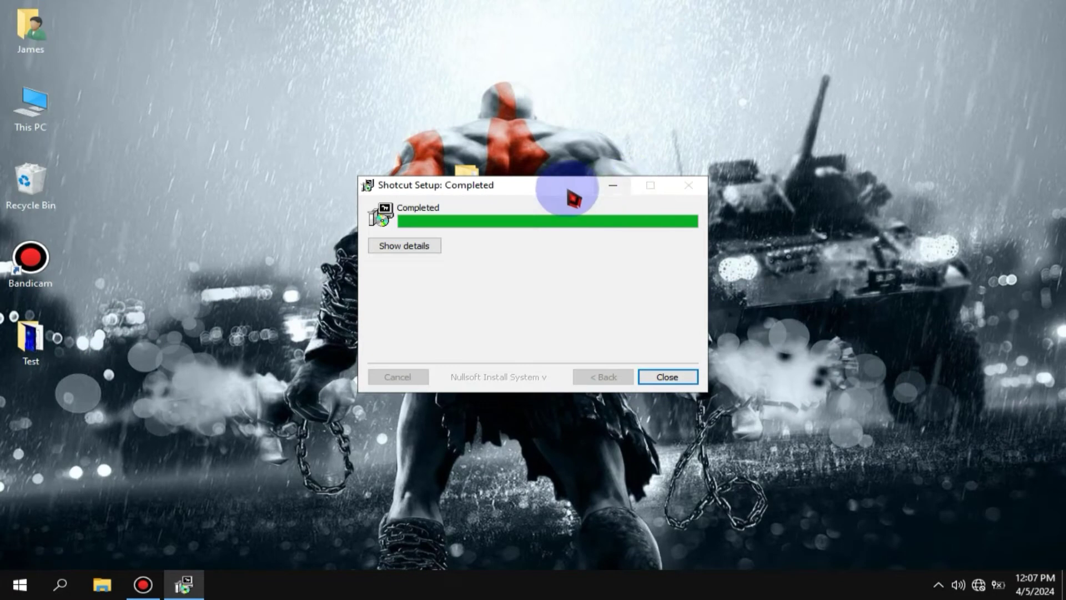
{"action": "left_click", "coordinate": [687, 376]}
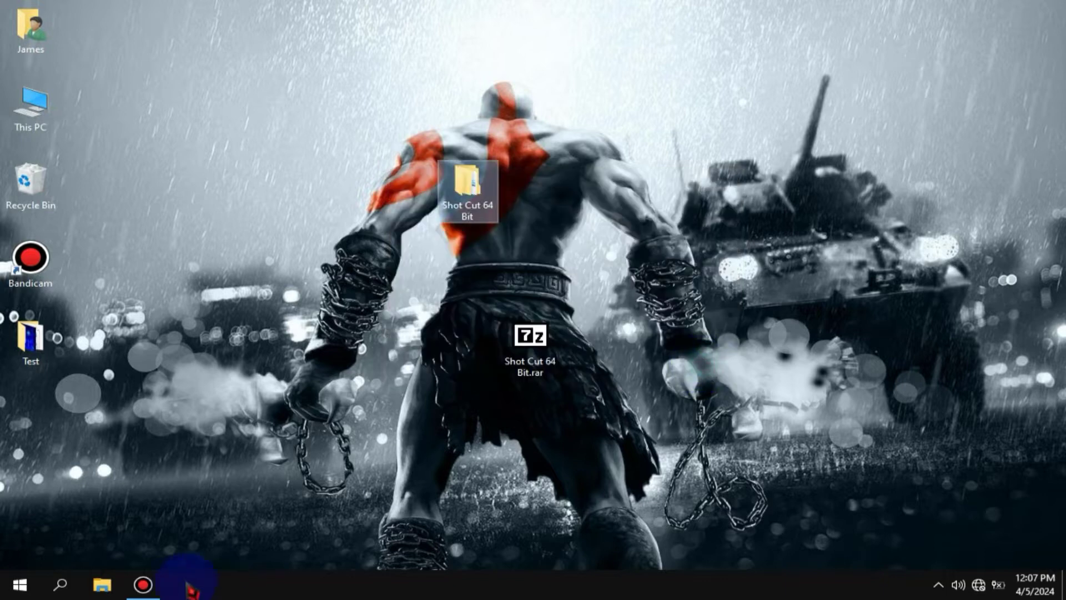
- Search Windows for the installed Shotcut program and launch it from its desktop shortcut
{"action": "left_click", "coordinate": [45, 588]}
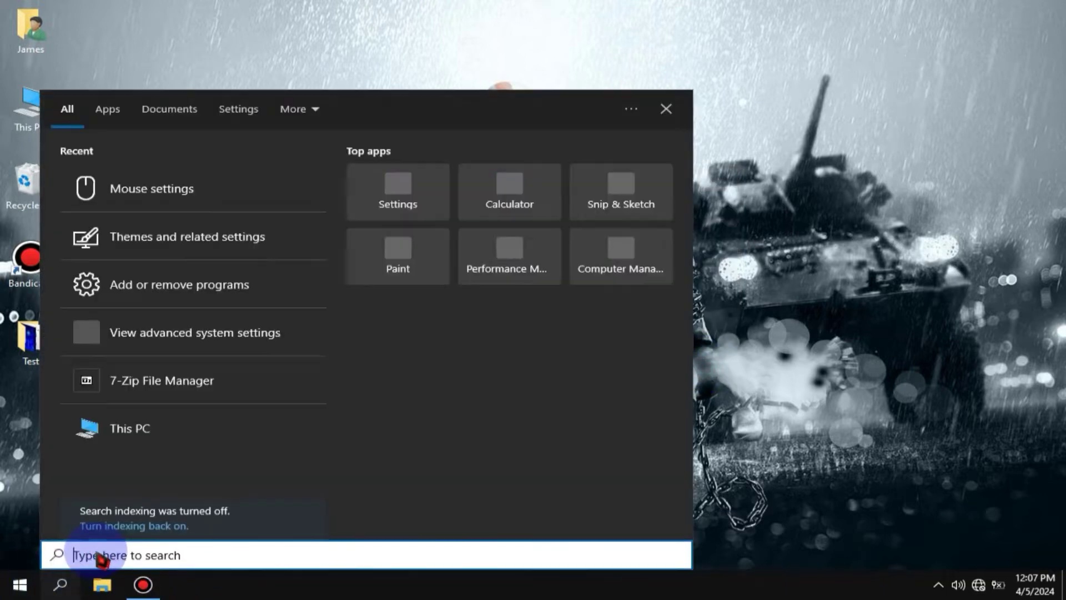
{"action": "type", "text": "short"}
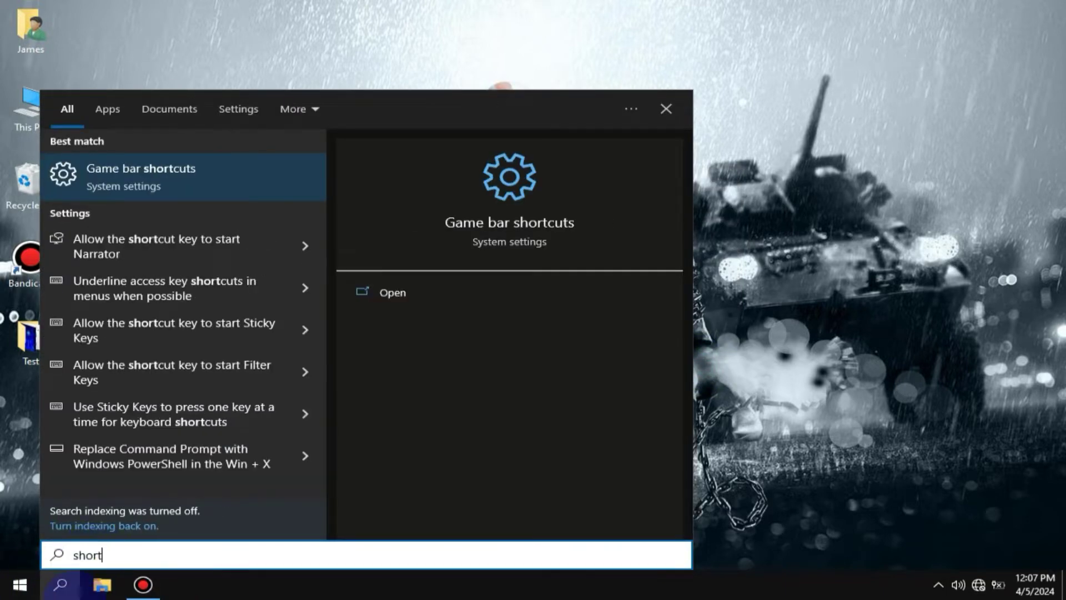
{"action": "key", "text": "BackSpace"}
{"action": "key", "text": "BackSpace"}
{"action": "type", "text": "t"}
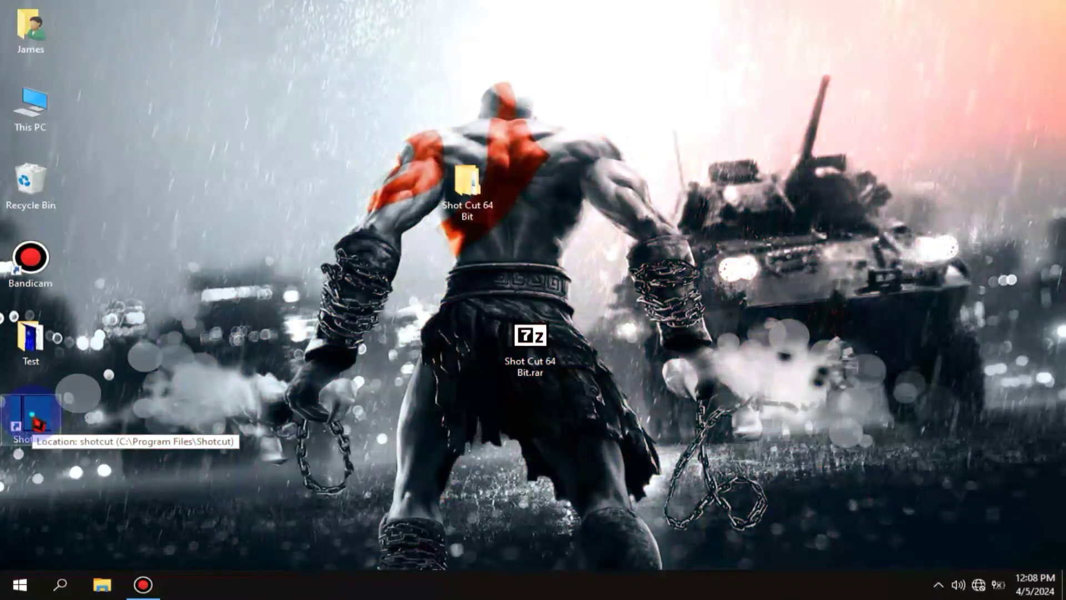
{"action": "double_click", "coordinate": [31, 415]}
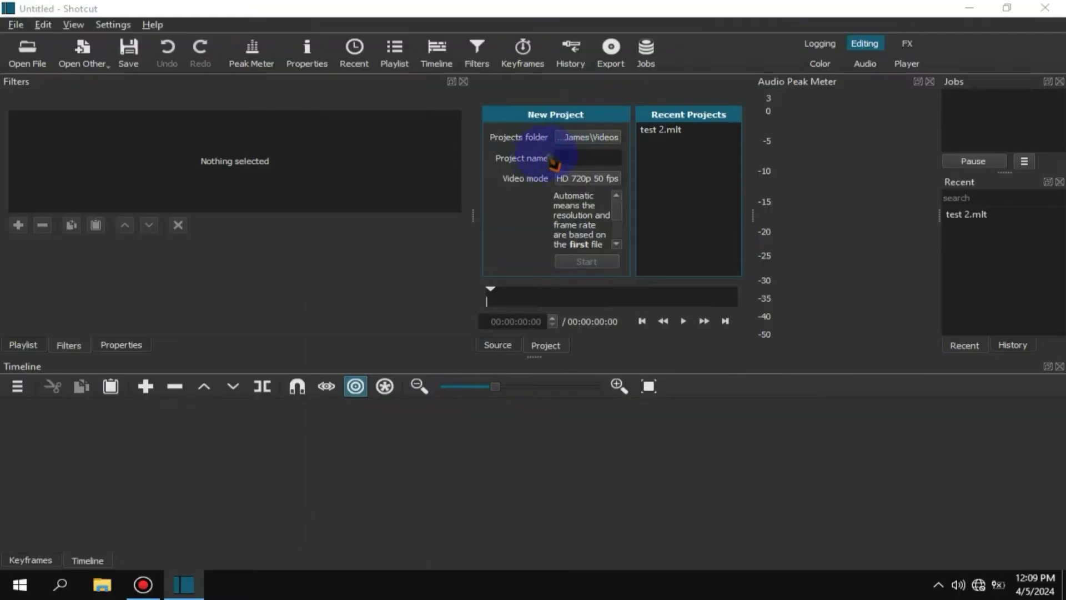
- Create a new project named Test 3 in the Videos folder with the HD 720p 50 fps video mode
{"action": "left_click", "coordinate": [535, 109]}
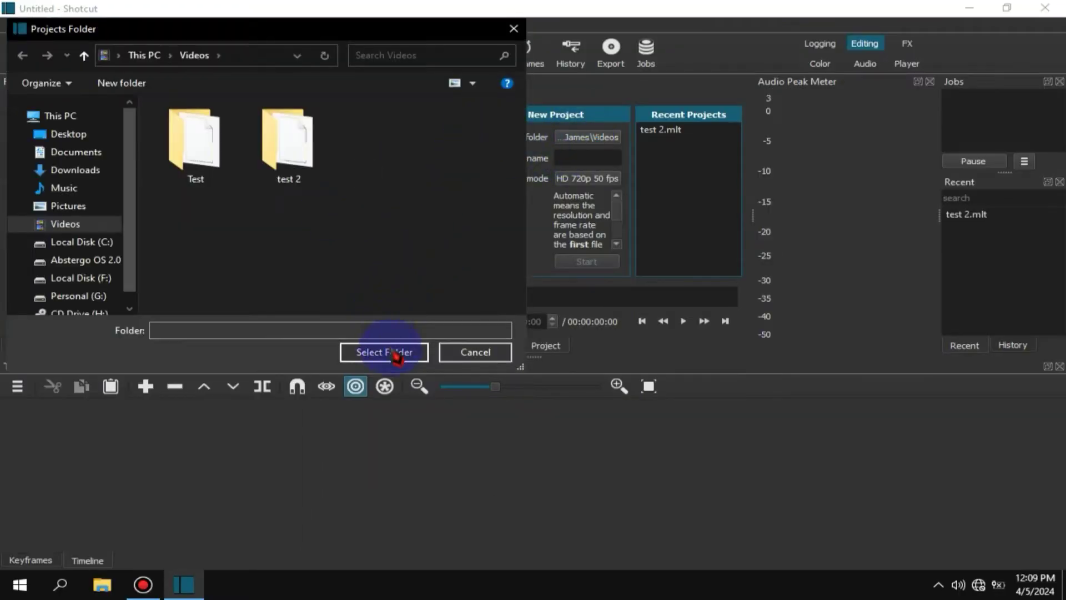
{"action": "left_click", "coordinate": [396, 355]}
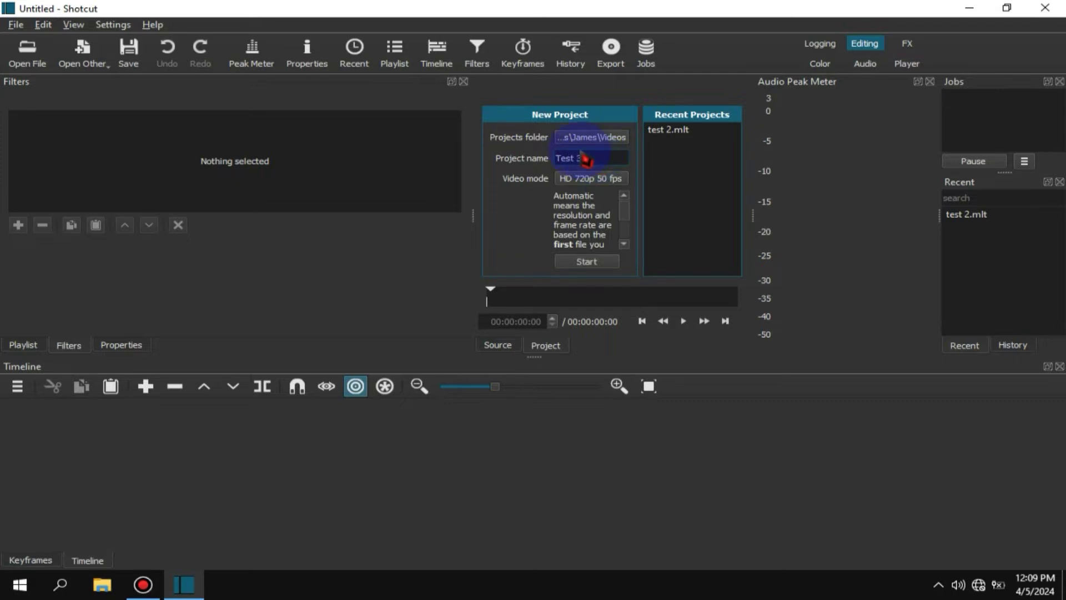
{"action": "left_click", "coordinate": [603, 191]}
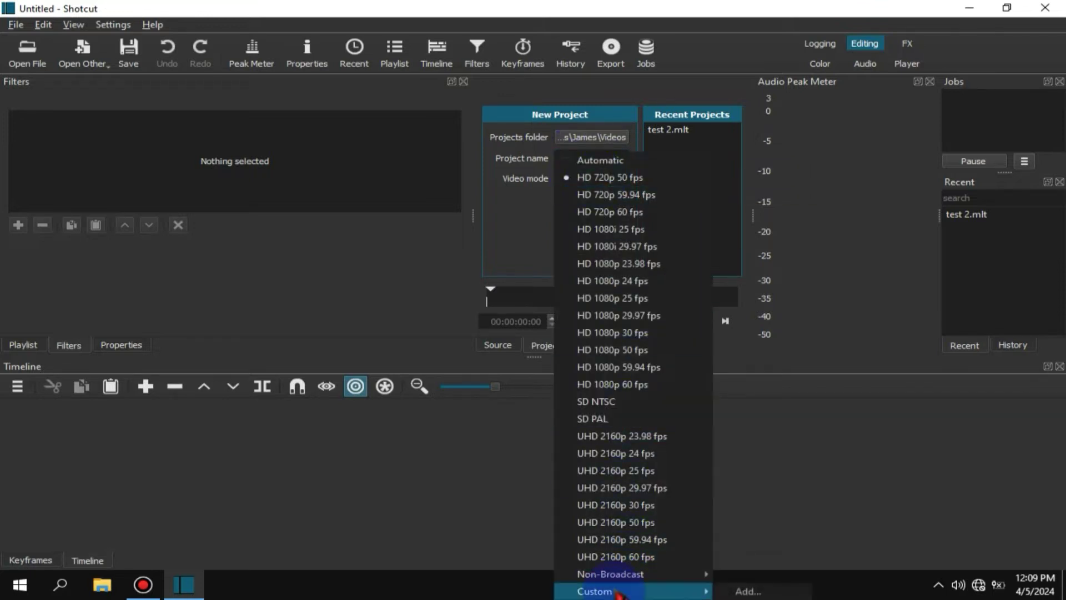
{"action": "mouse_move", "coordinate": [700, 574]}
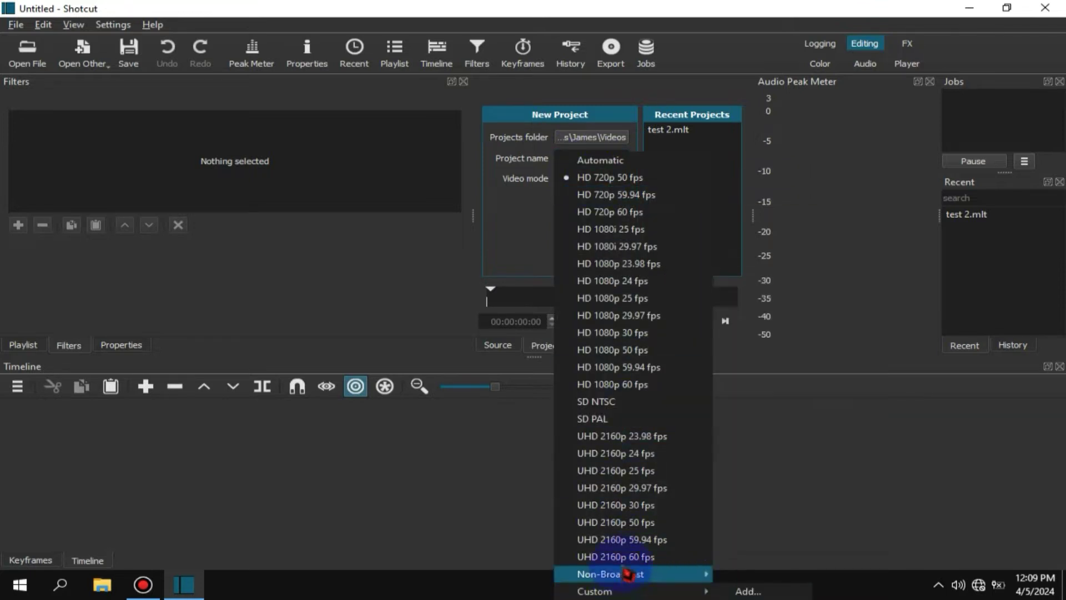
{"action": "left_click", "coordinate": [628, 180]}
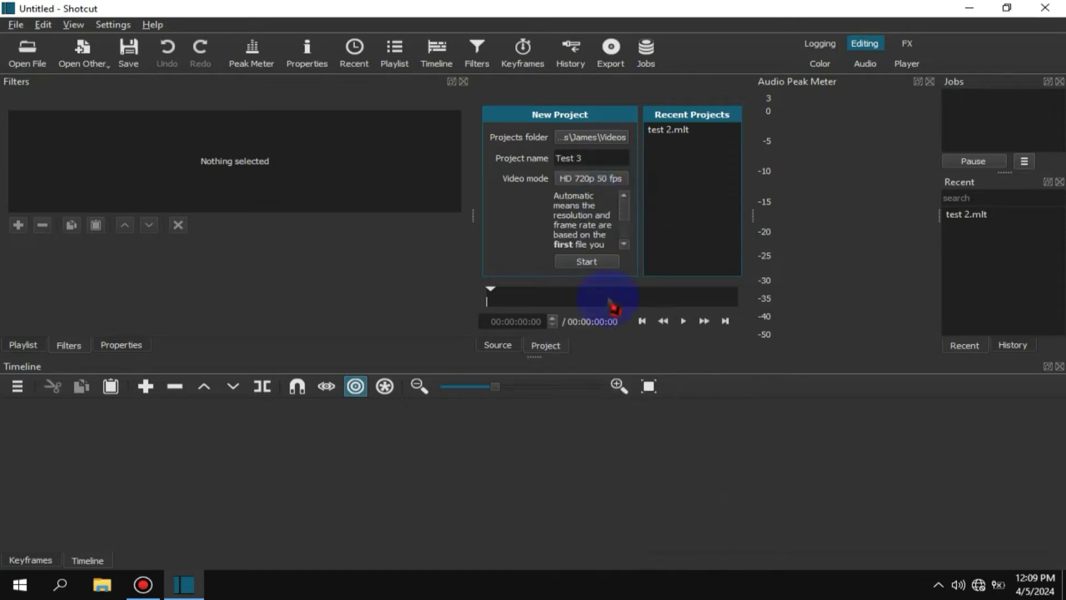
{"action": "left_click", "coordinate": [586, 264]}
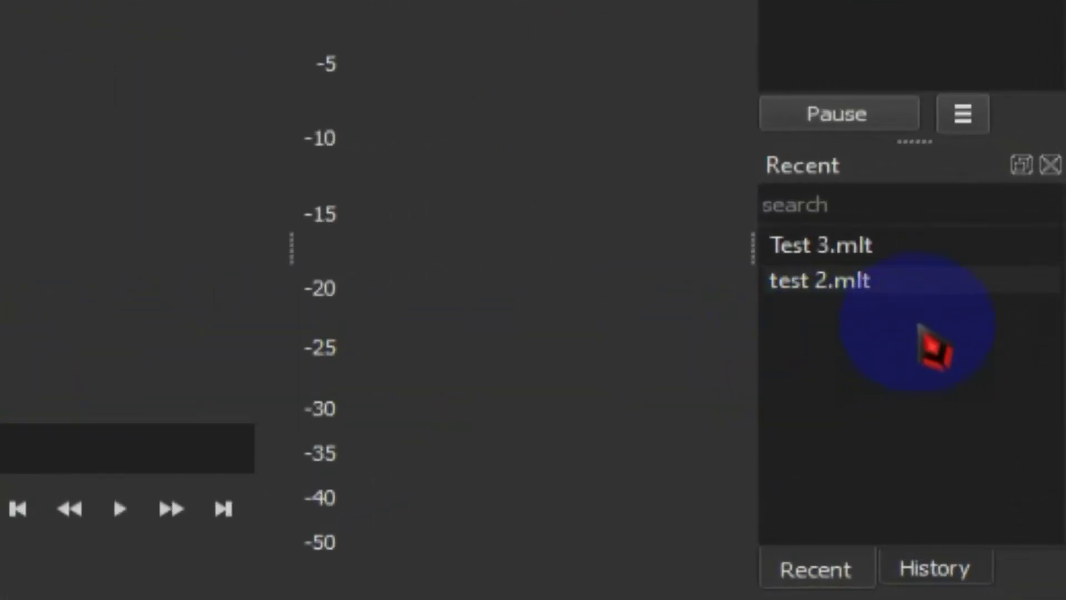
- Open the Test 3.mlt project from the recent files
{"action": "left_click", "coordinate": [848, 251]}
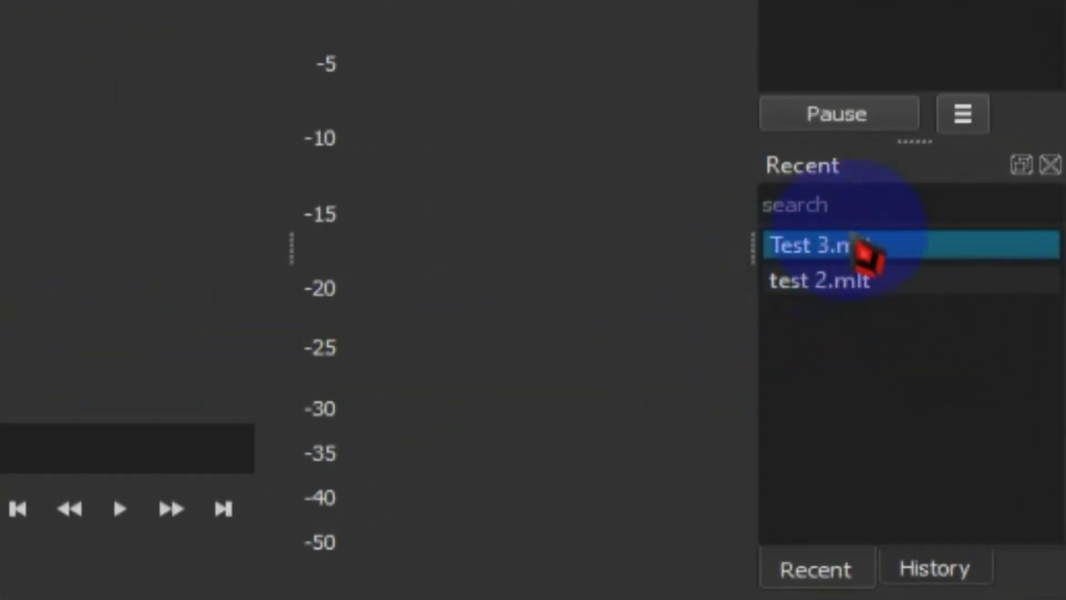
{"action": "double_click", "coordinate": [858, 255]}
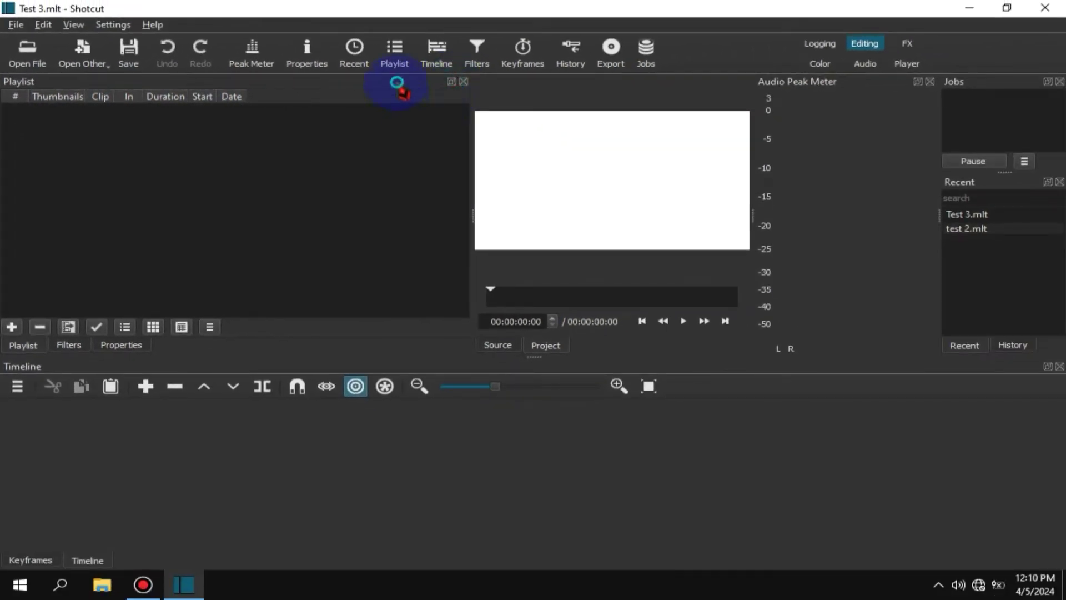
{"action": "left_click_drag", "start_coordinate": [397, 84], "coordinate": [83, 145]}
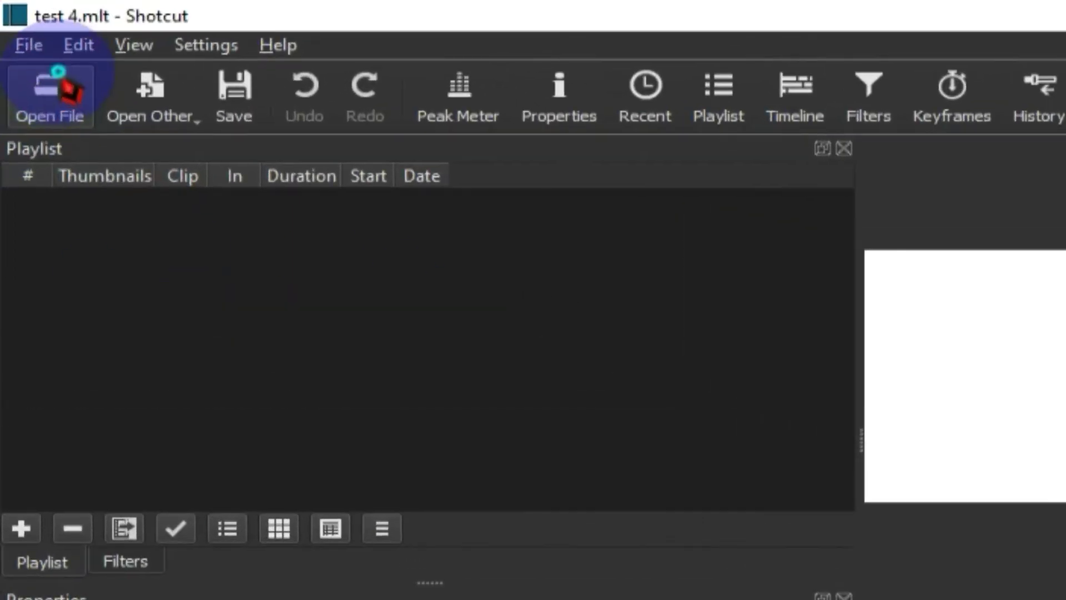
- Add all three media files from the desktop's Test folder to the playlist of the test 4 project and close the folder window
{"action": "left_click", "coordinate": [65, 85]}
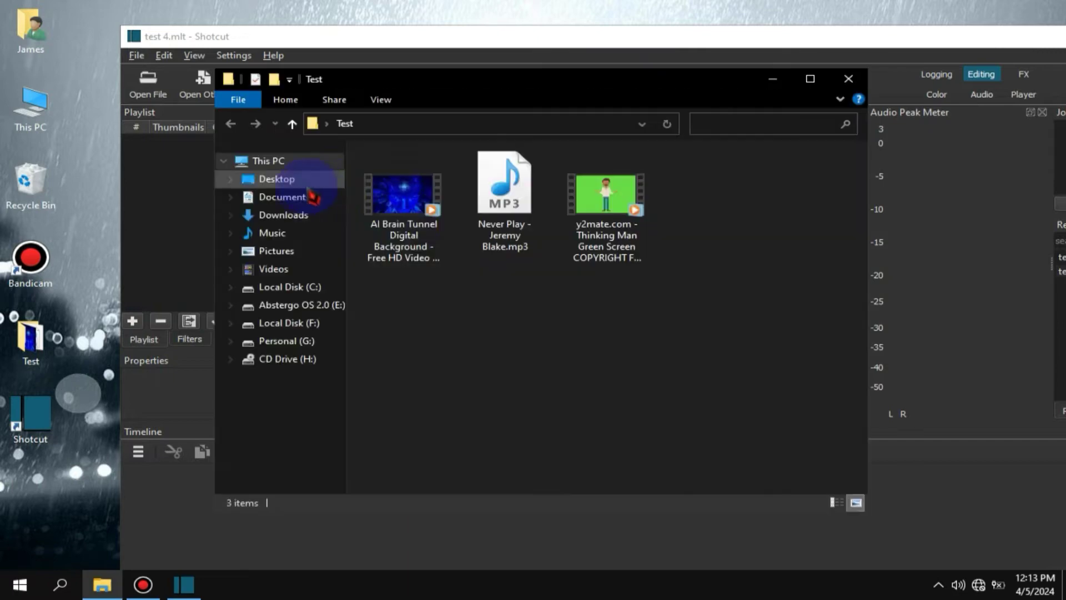
{"action": "left_click_drag", "start_coordinate": [697, 263], "coordinate": [390, 215]}
{"action": "left_click_drag", "start_coordinate": [390, 214], "coordinate": [183, 234]}
{"action": "left_click", "coordinate": [846, 82]}
{"action": "left_click_drag", "start_coordinate": [873, 45], "coordinate": [722, 54]}
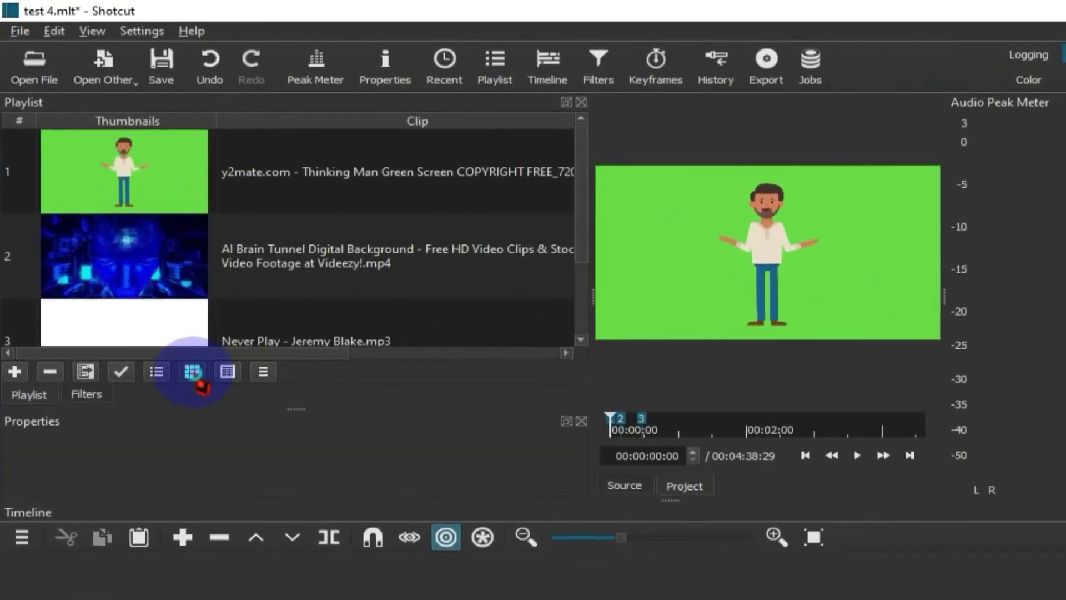
- Display the playlist clips as icons and look through the playlist's thumbnail display options
{"action": "left_click", "coordinate": [156, 296]}
{"action": "left_click", "coordinate": [248, 405]}
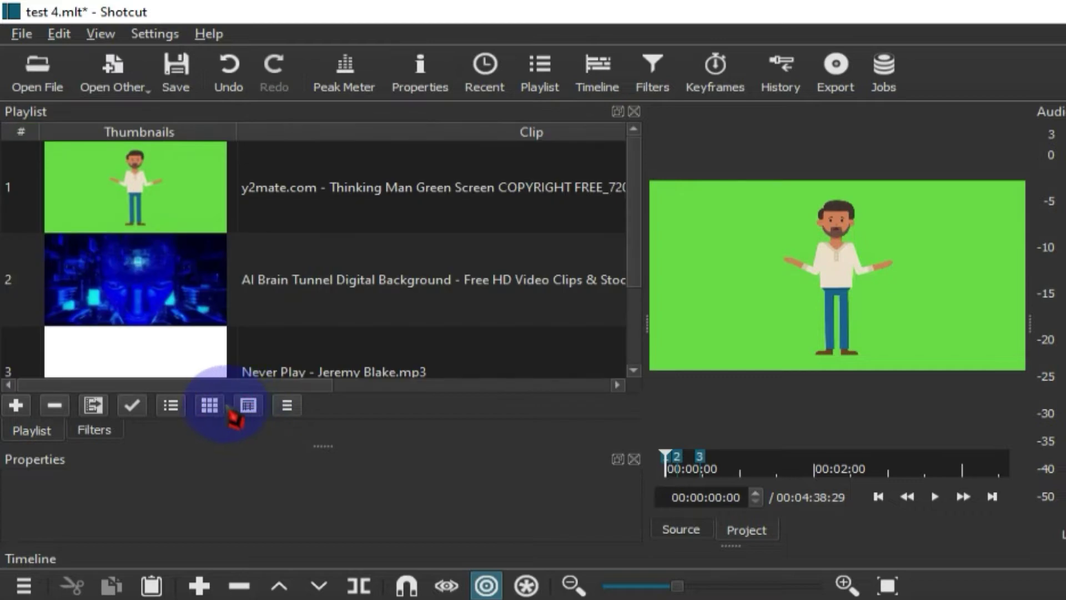
{"action": "left_click", "coordinate": [209, 405]}
{"action": "left_click", "coordinate": [285, 406]}
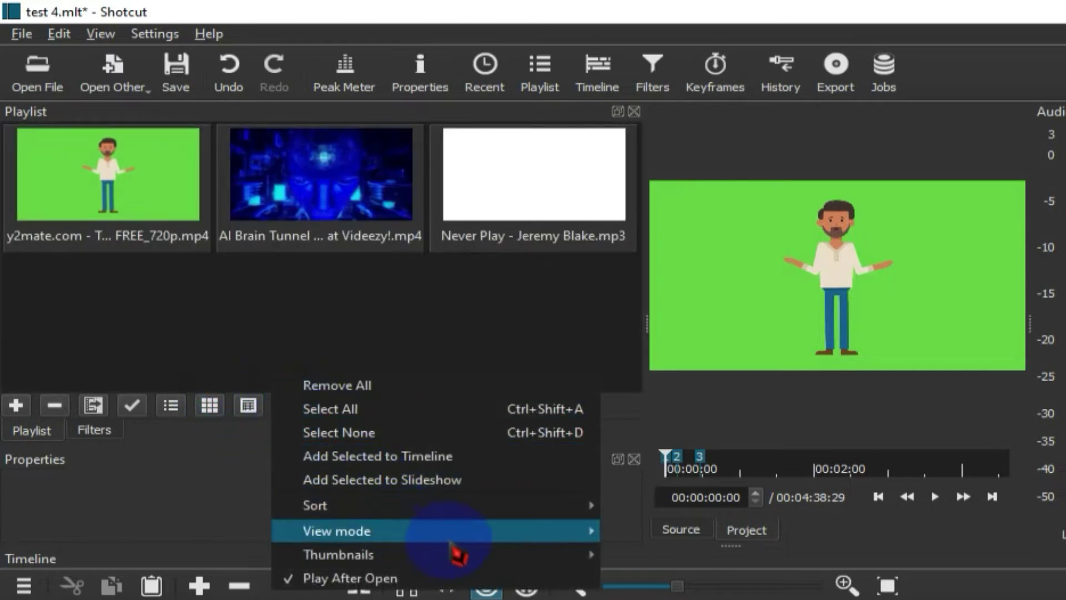
{"action": "mouse_move", "coordinate": [583, 555]}
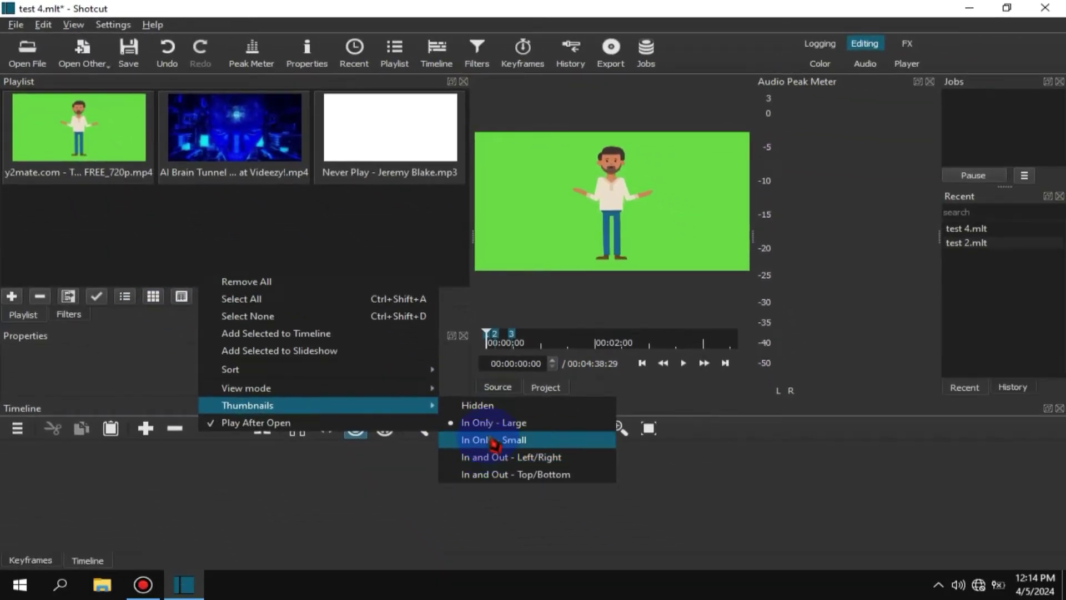
{"action": "left_click", "coordinate": [580, 533]}
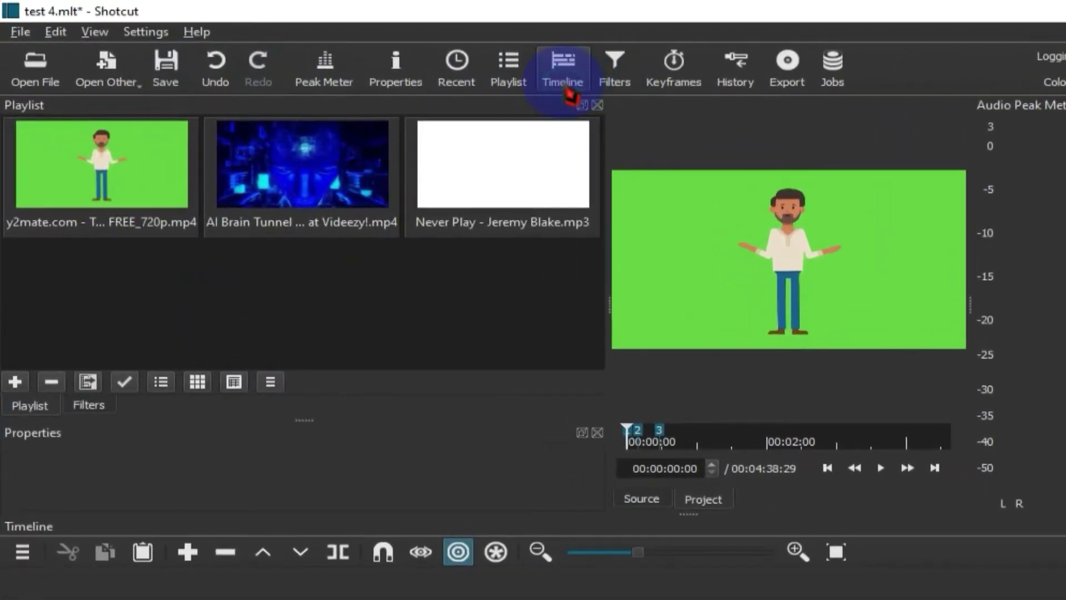
- Display the filters, the keyframes and the project's edit history in turn
{"action": "left_click", "coordinate": [619, 92]}
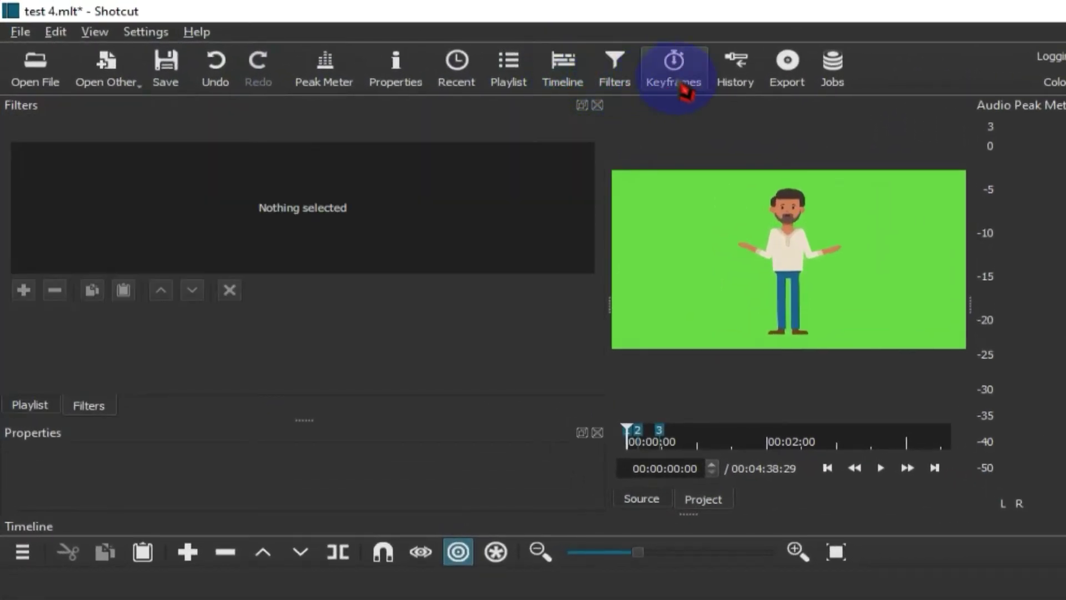
{"action": "left_click", "coordinate": [678, 85]}
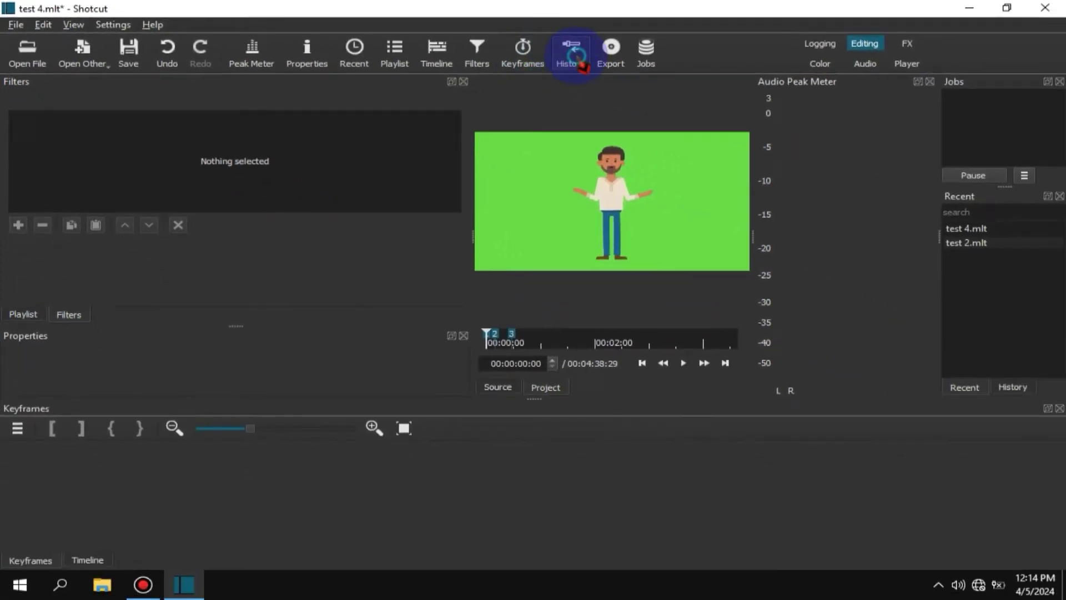
{"action": "left_click", "coordinate": [572, 53]}
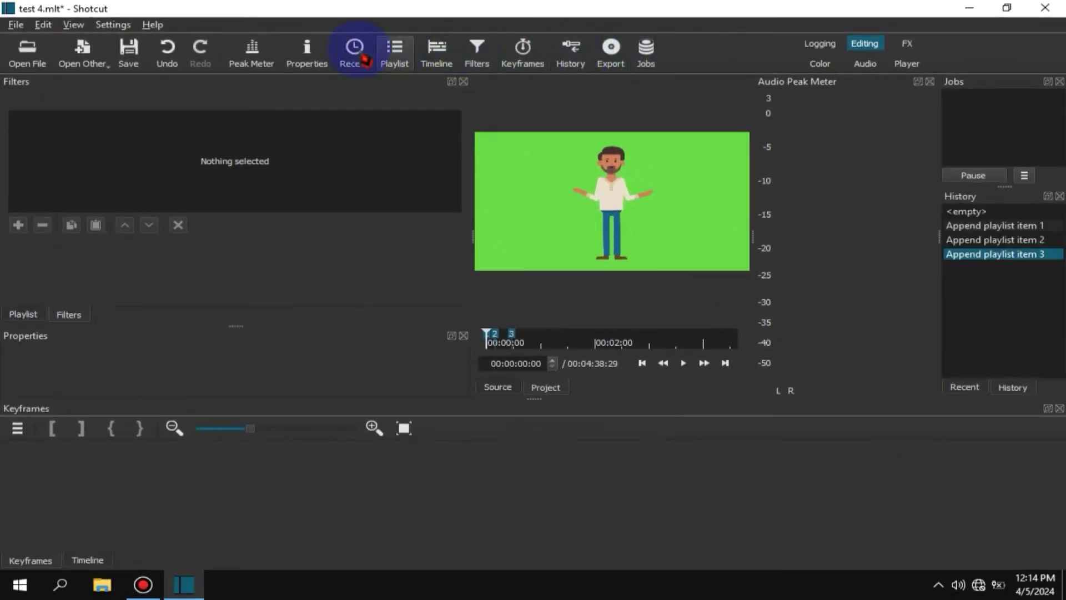
- Move the Thinking Man clip to the playlist's end and add it and the AI Brain Tunnel clip to timeline track V1
{"action": "left_click", "coordinate": [394, 53]}
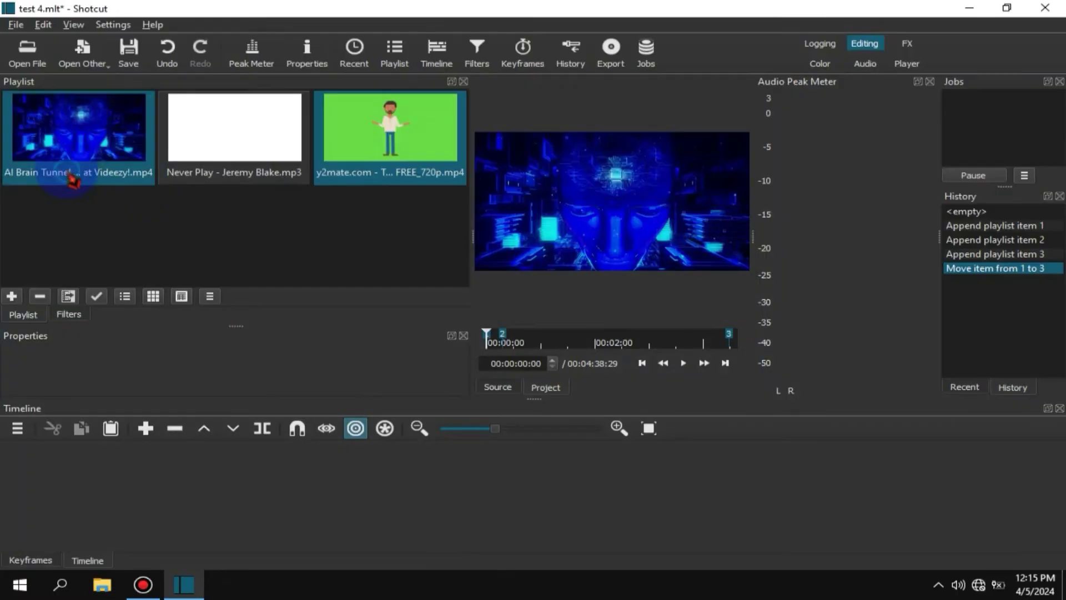
{"action": "left_click", "coordinate": [391, 147]}
{"action": "left_click_drag", "start_coordinate": [78, 133], "coordinate": [393, 489]}
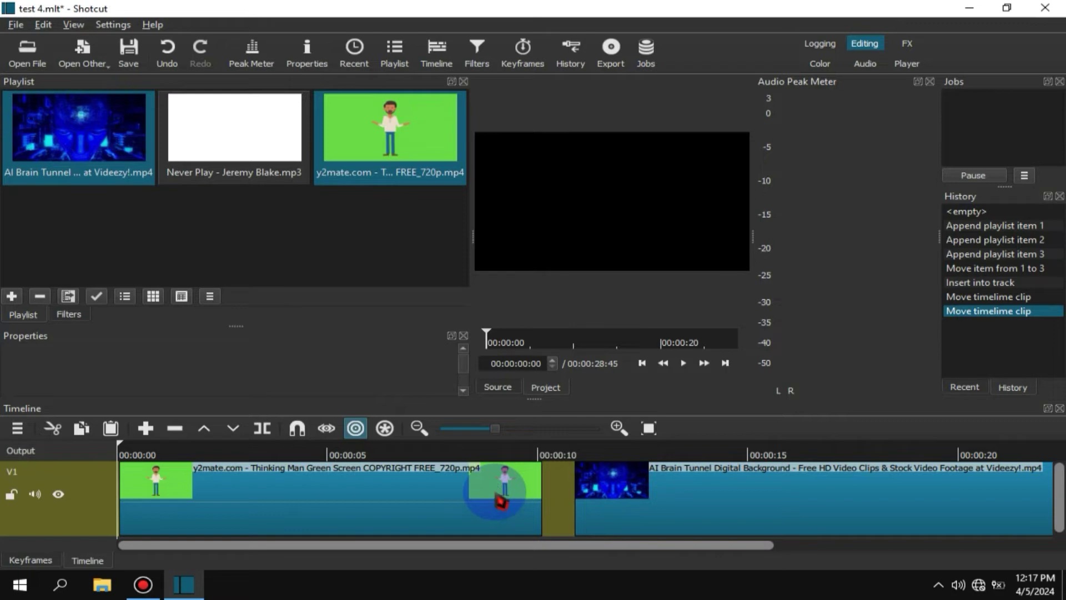
- Trim the Thinking Man clip on track V1 to start at 00:00:02:33 and end at 00:00:07:36
{"action": "left_click", "coordinate": [501, 501]}
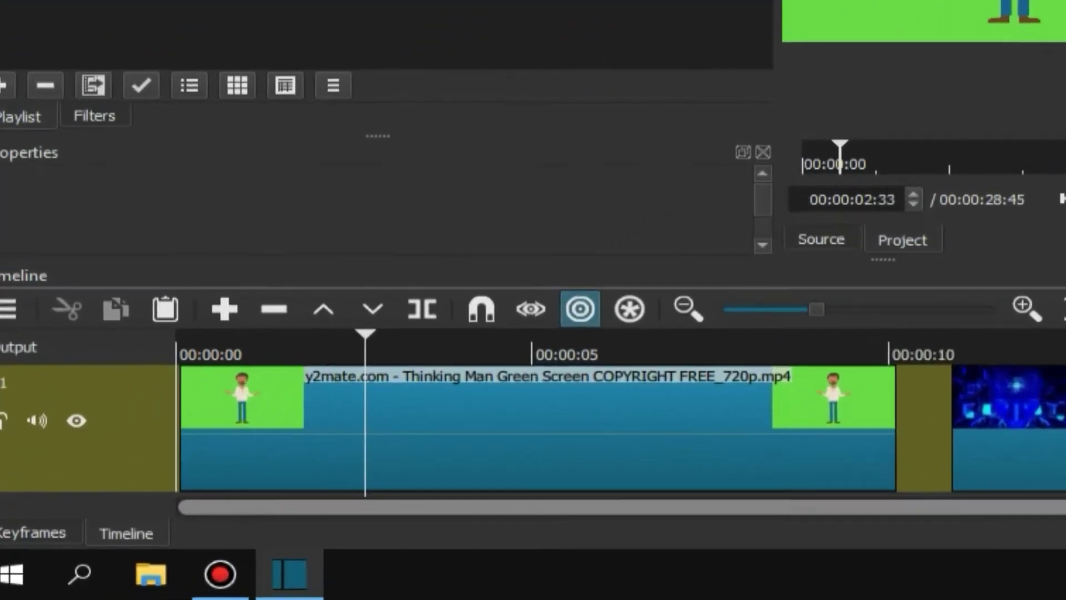
{"action": "key", "text": "i"}
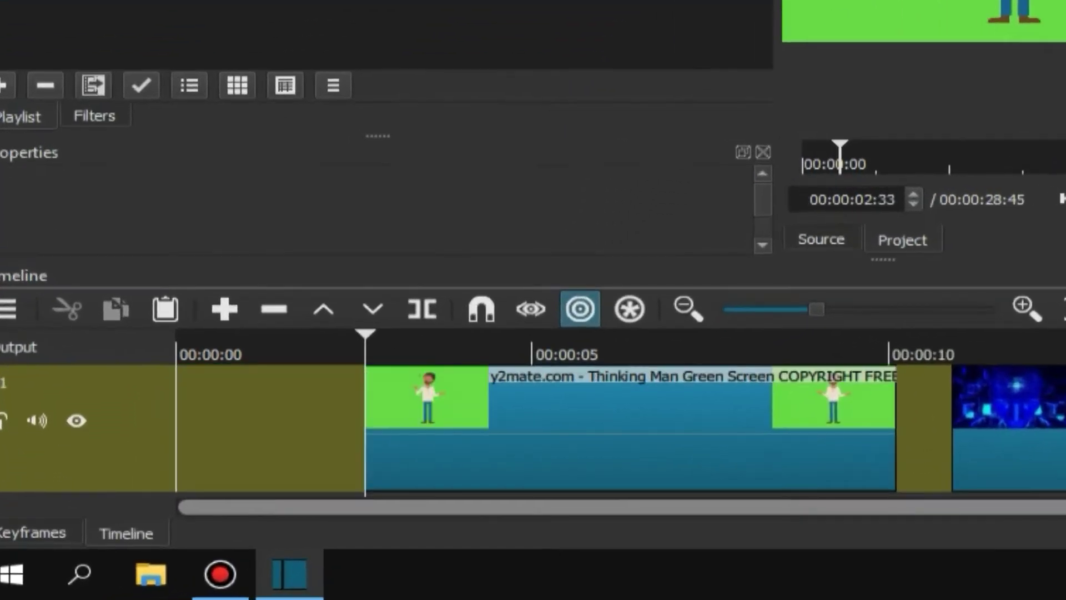
{"action": "left_click", "coordinate": [718, 341]}
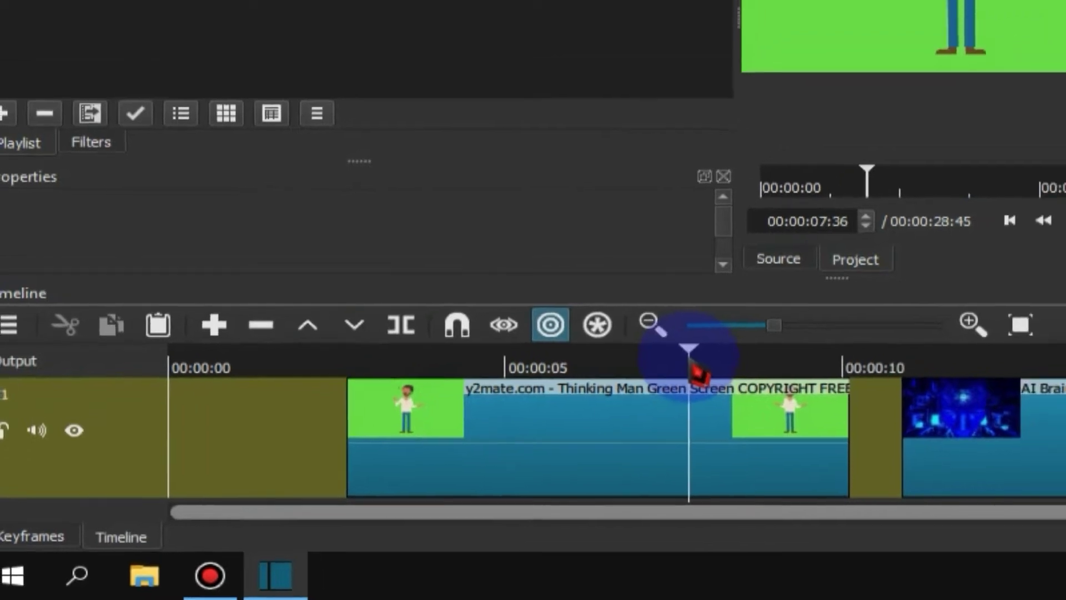
{"action": "key", "text": "o"}
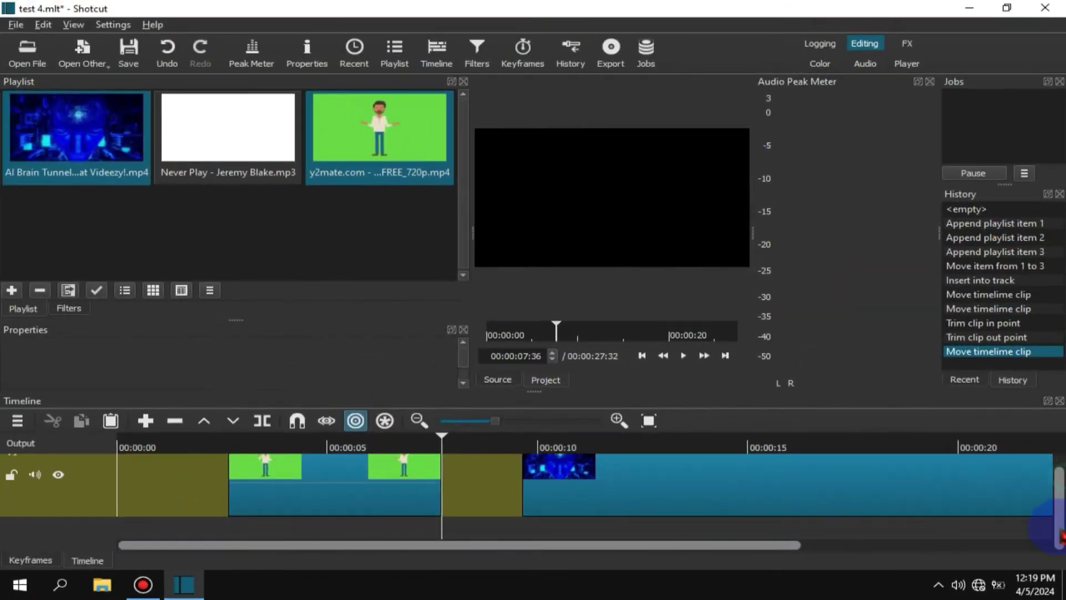
- Add a second video track to the timeline
{"action": "mouse_move", "coordinate": [1059, 480]}
{"action": "left_mouse_down"}
{"action": "mouse_move", "coordinate": [1059, 458]}
{"action": "mouse_move", "coordinate": [1059, 499]}
{"action": "left_mouse_up"}
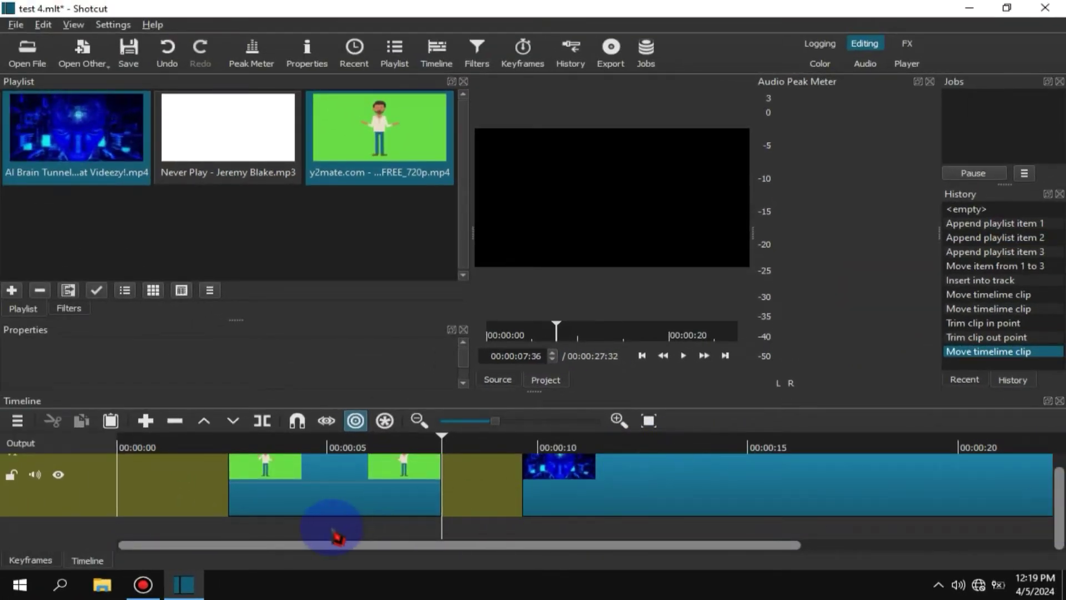
{"action": "right_click", "coordinate": [337, 536]}
{"action": "mouse_move", "coordinate": [428, 453]}
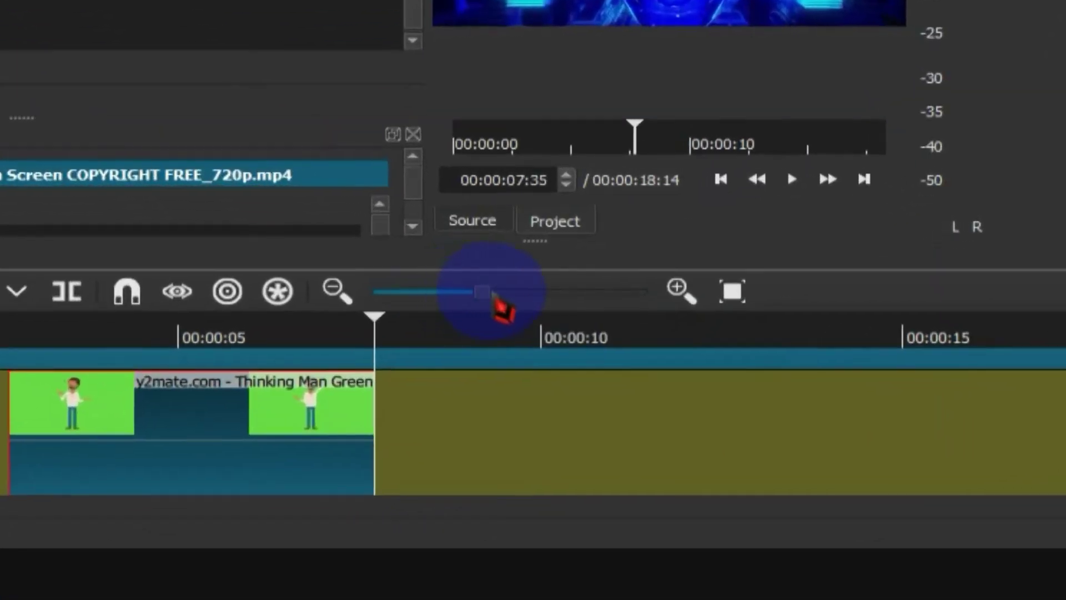
- Move the AI Brain Tunnel clip on track V1 against the end of the Thinking Man clip with snapping on
{"action": "left_click_drag", "start_coordinate": [572, 308], "coordinate": [626, 305]}
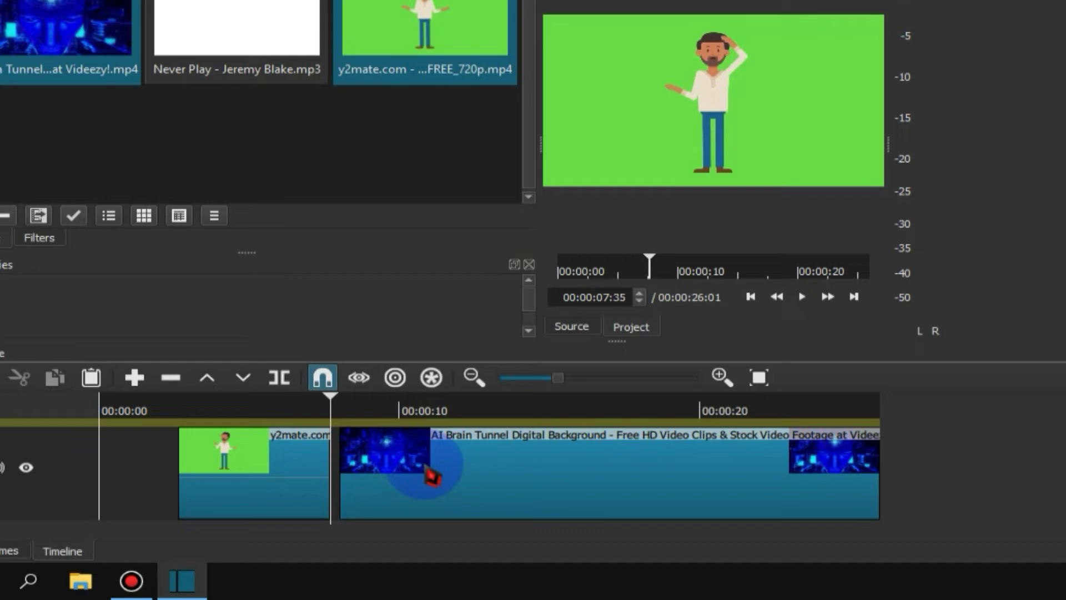
{"action": "mouse_move", "coordinate": [384, 500]}
{"action": "left_mouse_down"}
{"action": "mouse_move", "coordinate": [414, 500]}
{"action": "mouse_move", "coordinate": [391, 500]}
{"action": "left_mouse_up"}
{"action": "left_click_drag", "start_coordinate": [661, 369], "coordinate": [645, 373]}
- Turn snapping off and move the AI Brain Tunnel clip to leave a small gap after the Thinking Man clip
{"action": "left_click", "coordinate": [440, 183]}
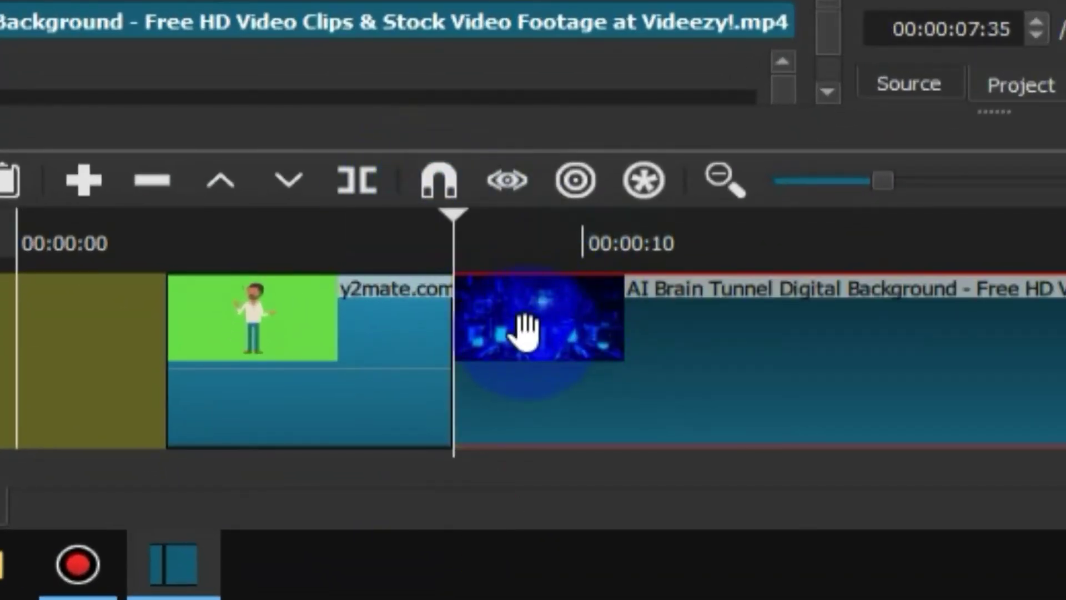
{"action": "left_click_drag", "start_coordinate": [546, 327], "coordinate": [555, 328]}
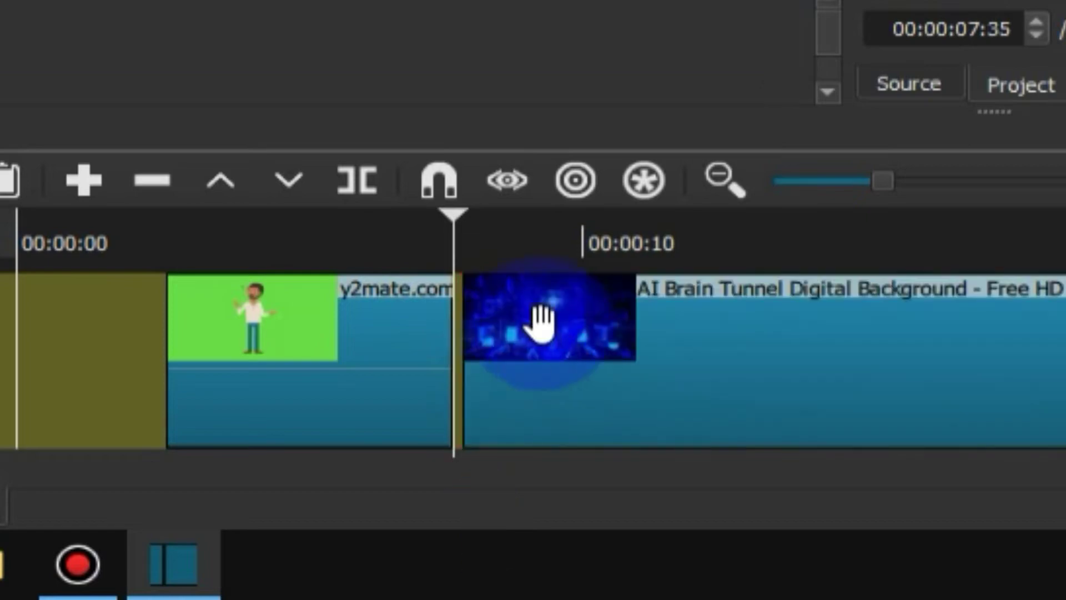
{"action": "left_click_drag", "start_coordinate": [654, 335], "coordinate": [690, 362]}
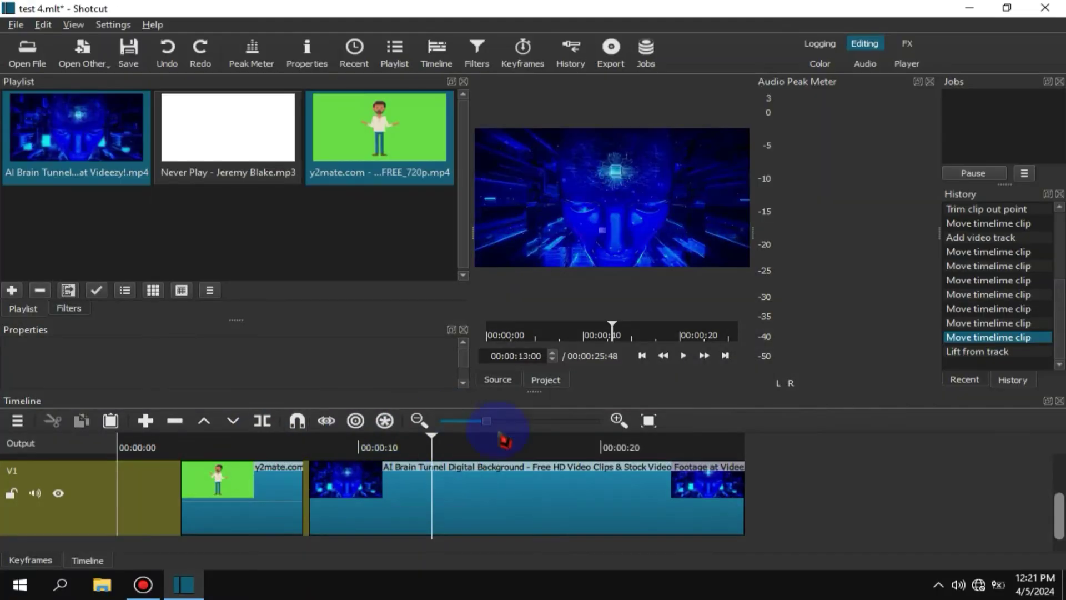
- Split the AI Brain Tunnel clip on track V1 at 00:00:13:00 and at several points farther along
{"action": "left_click", "coordinate": [266, 420]}
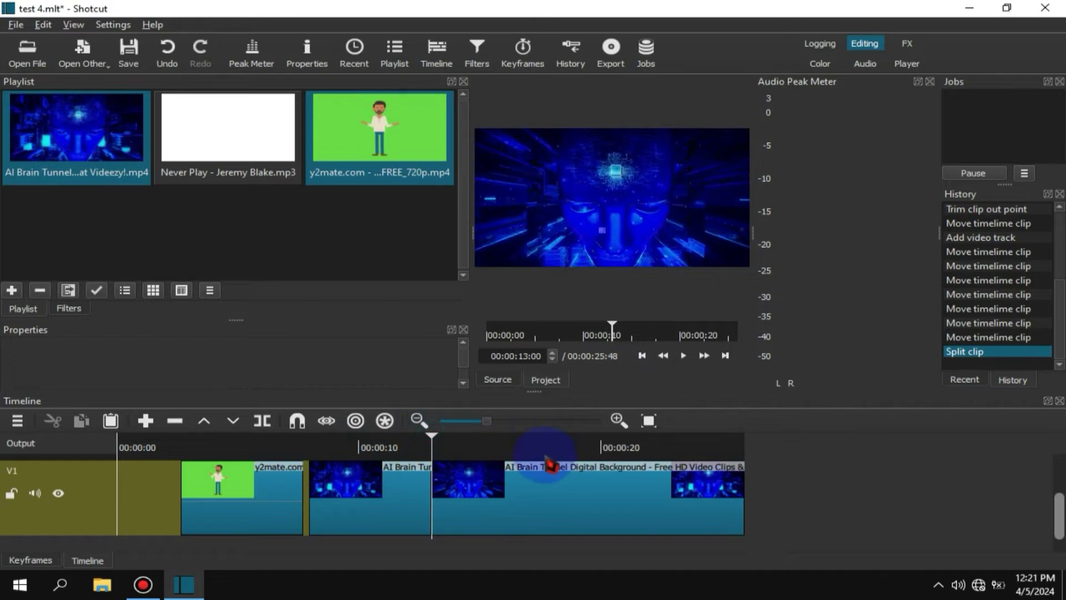
{"action": "left_click_drag", "start_coordinate": [431, 439], "coordinate": [548, 442]}
{"action": "left_click", "coordinate": [262, 422]}
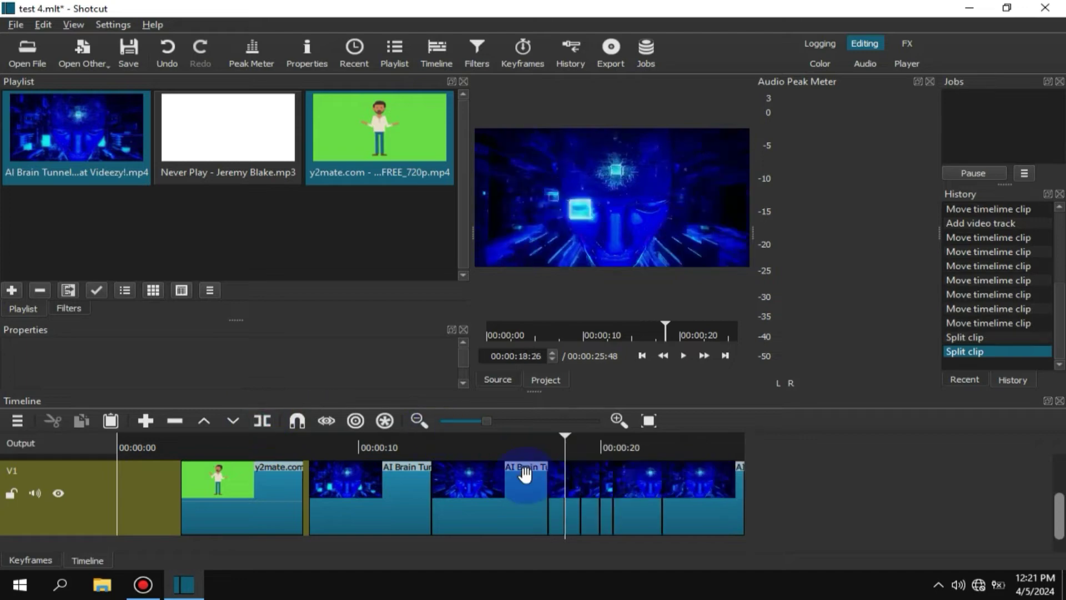
- Undo the last six splits of the AI Brain Tunnel clip, keeping only the first one
{"action": "key", "text": "ctrl+z"}
{"action": "key", "text": "ctrl+z"}
{"action": "key", "text": "ctrl+z"}
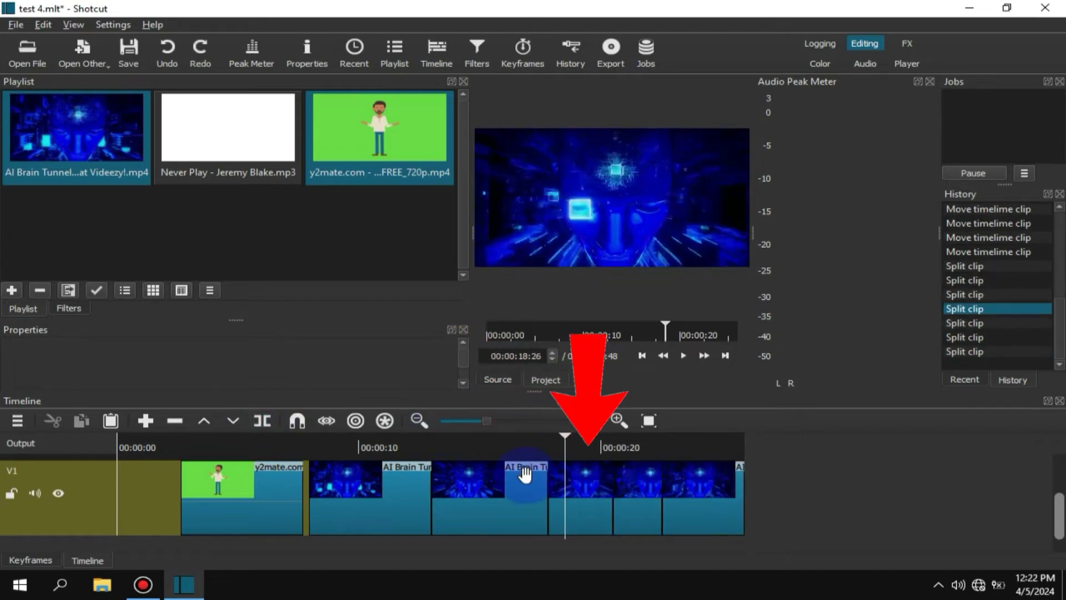
{"action": "key", "text": "ctrl+z"}
{"action": "key", "text": "ctrl+z"}
{"action": "key", "text": "ctrl+z"}
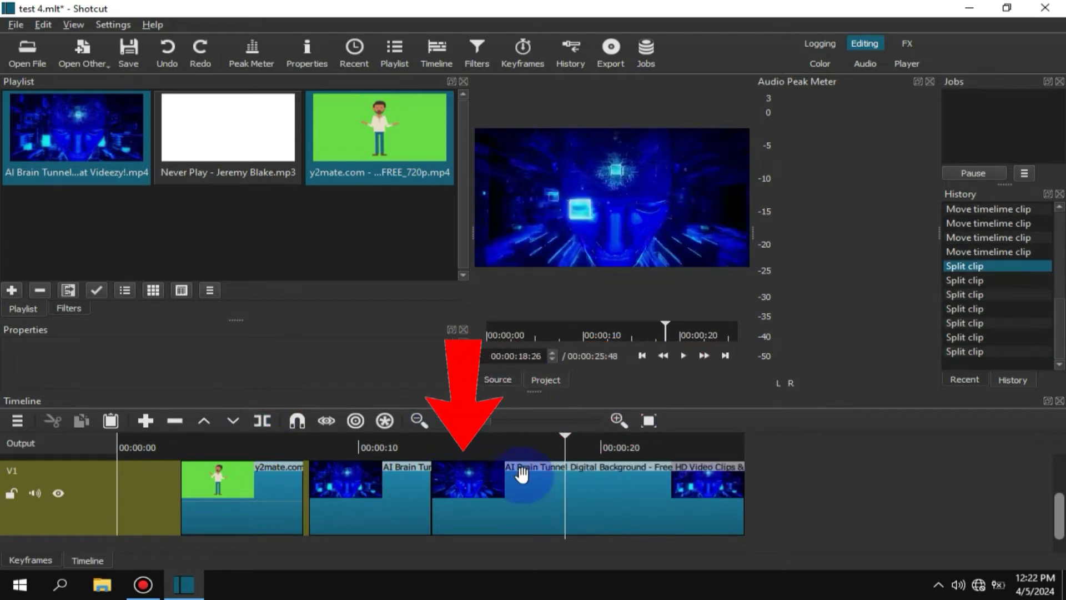
- Redo the six undone splits of the AI Brain Tunnel clip
{"action": "key", "text": "ctrl+y"}
{"action": "key", "text": "ctrl+y"}
{"action": "key", "text": "ctrl+y"}
{"action": "key", "text": "ctrl+y"}
{"action": "key", "text": "ctrl+y"}
{"action": "key", "text": "ctrl+y"}
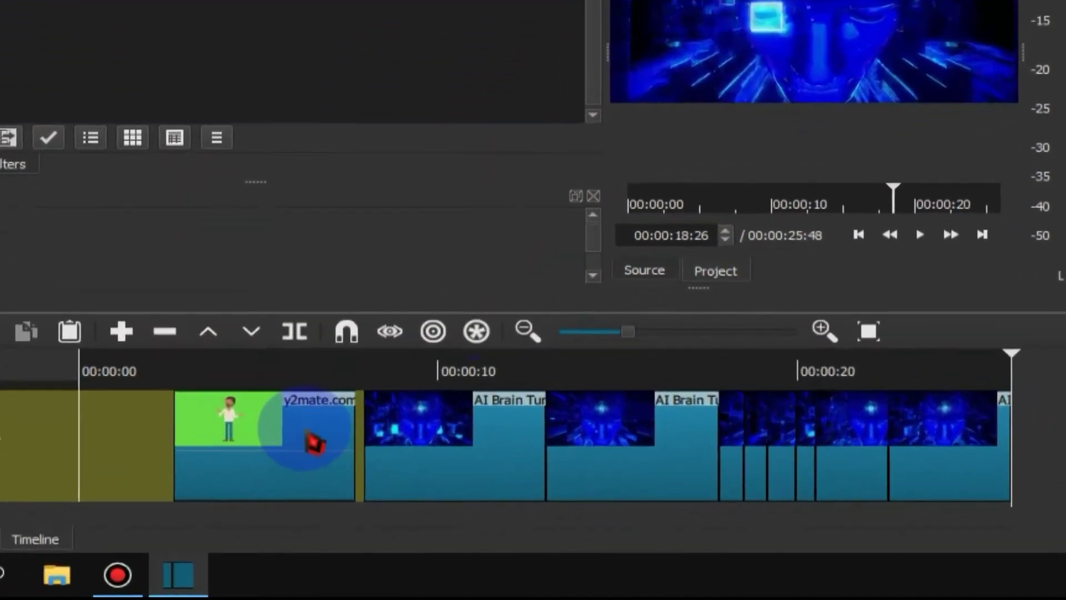
- Add the Contrast video filter to the Thinking Man clip on track V1 and adjust its level
{"action": "left_click", "coordinate": [295, 486]}
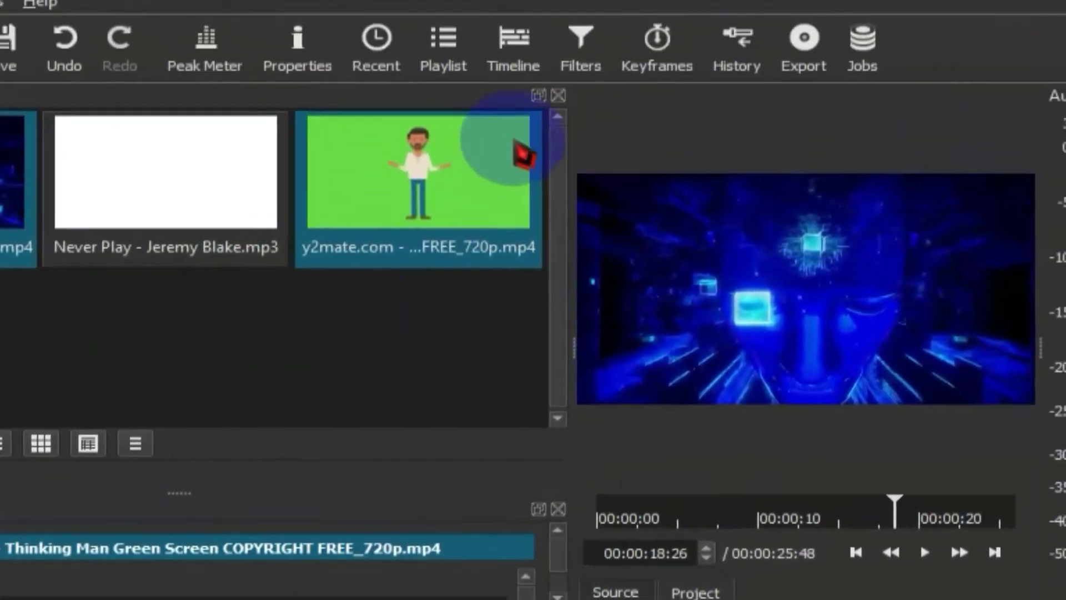
{"action": "left_click", "coordinate": [577, 49]}
{"action": "left_click", "coordinate": [580, 93]}
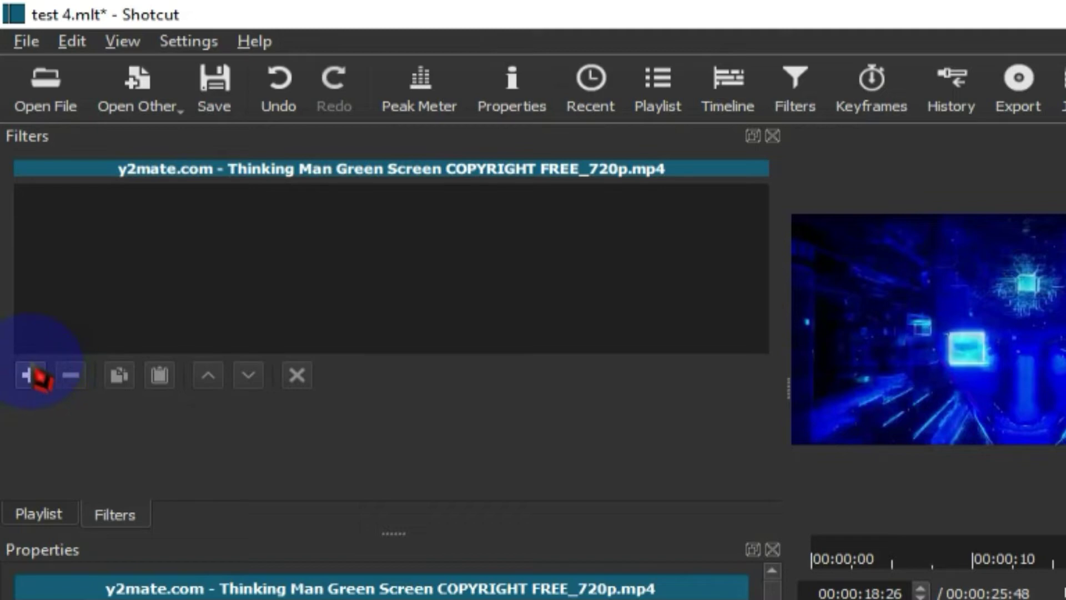
{"action": "left_click", "coordinate": [30, 374]}
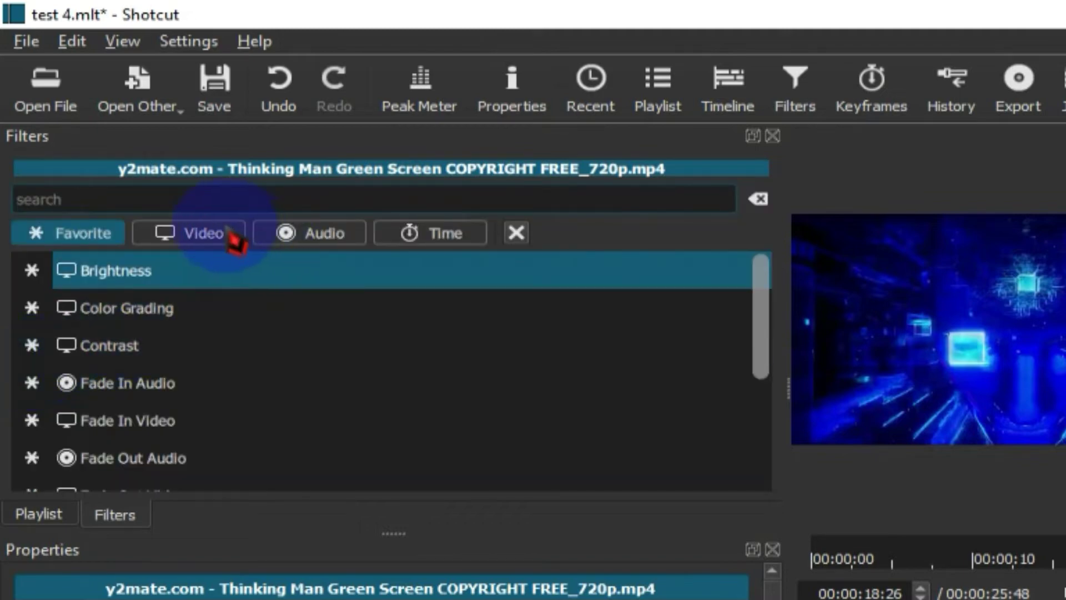
{"action": "left_click", "coordinate": [231, 236]}
{"action": "scroll", "coordinate": [199, 355], "scroll_direction": "down", "scroll_amount": 7}
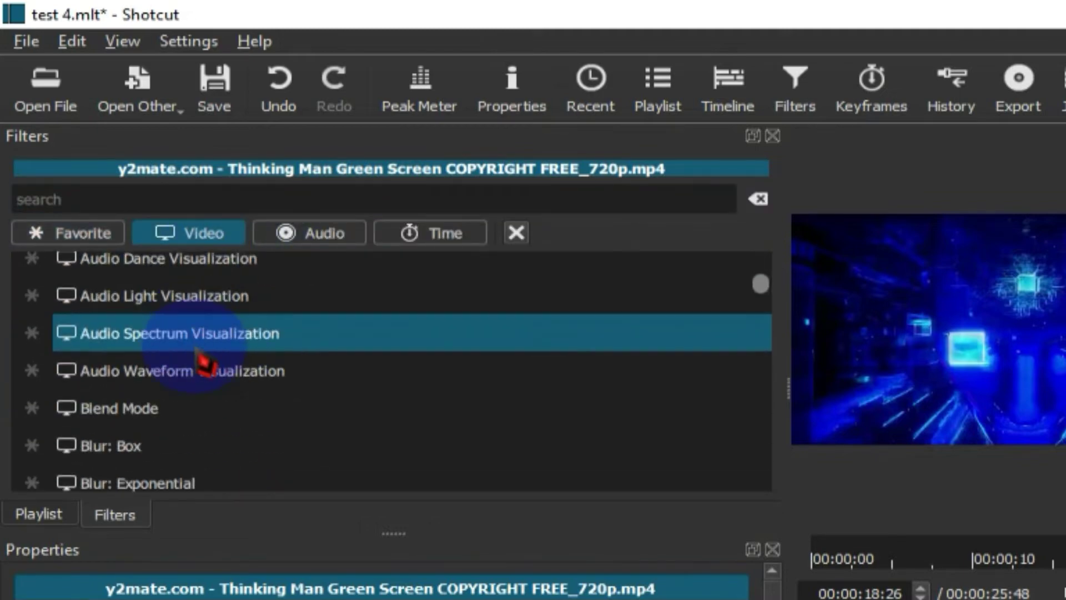
{"action": "scroll", "coordinate": [206, 364], "scroll_direction": "up", "scroll_amount": 1}
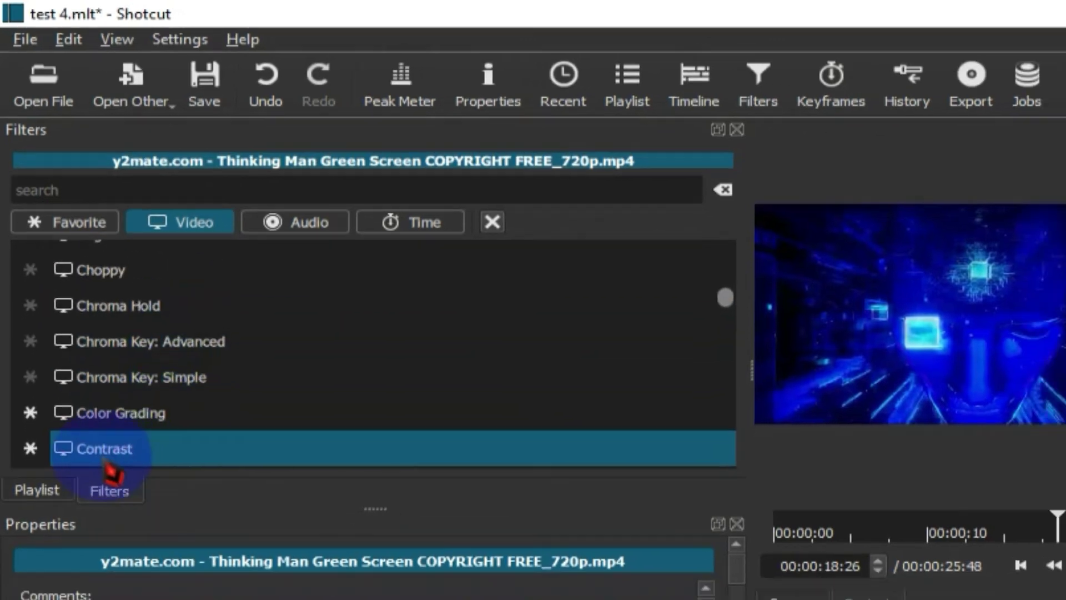
{"action": "left_click", "coordinate": [106, 461]}
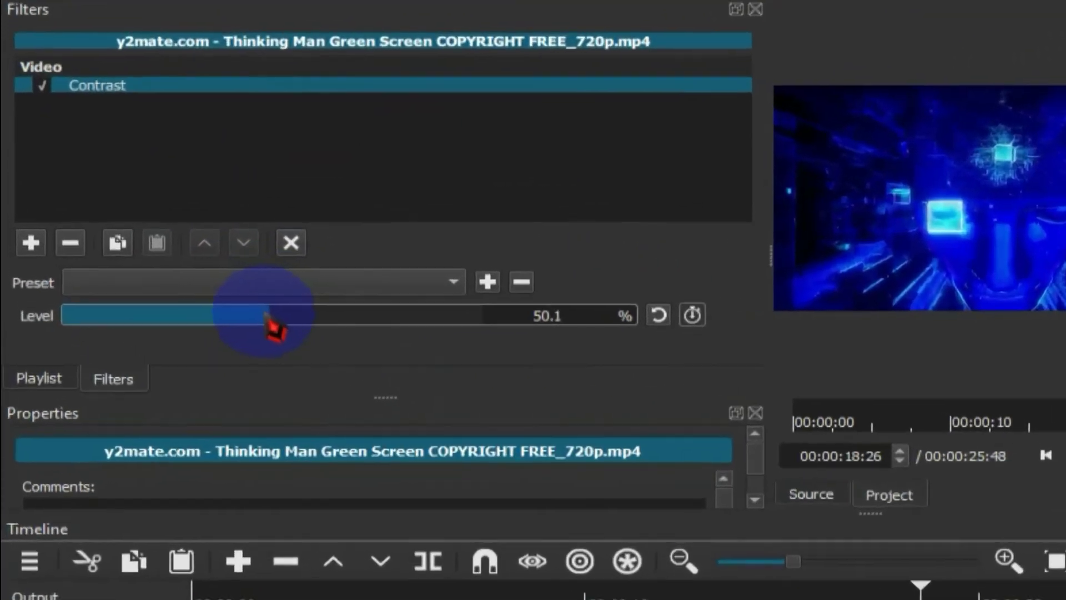
{"action": "left_click_drag", "start_coordinate": [152, 270], "coordinate": [205, 268]}
{"action": "left_click_drag", "start_coordinate": [373, 326], "coordinate": [329, 330]}
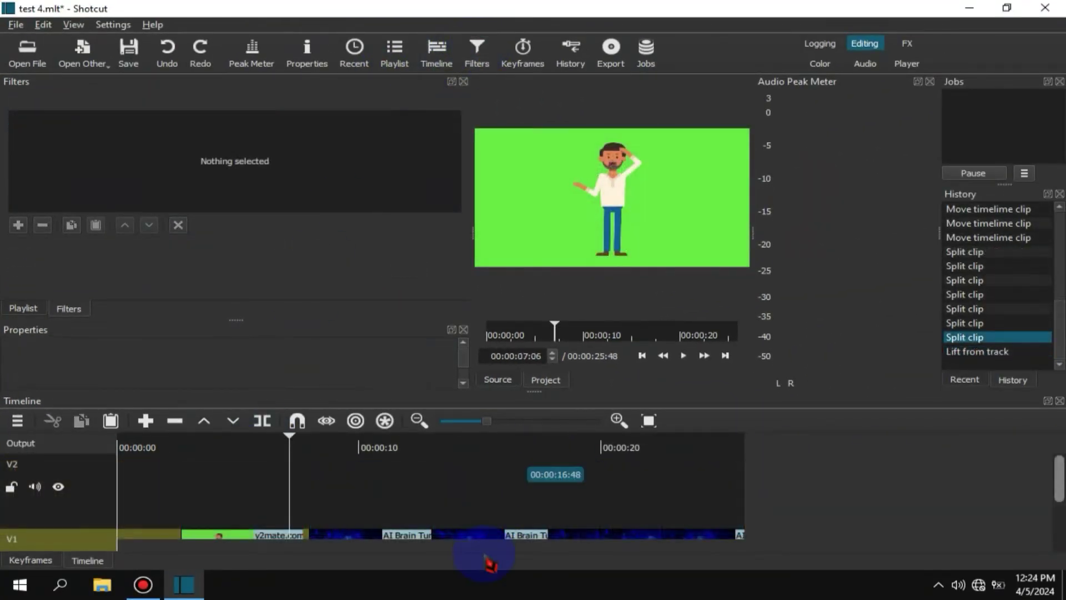
- Add an audio track, place the Never Play music clip on track A1 and shift it towards the timeline's start
{"action": "scroll", "coordinate": [1056, 473], "scroll_direction": "down", "scroll_amount": 2}
{"action": "right_click", "coordinate": [815, 442]}
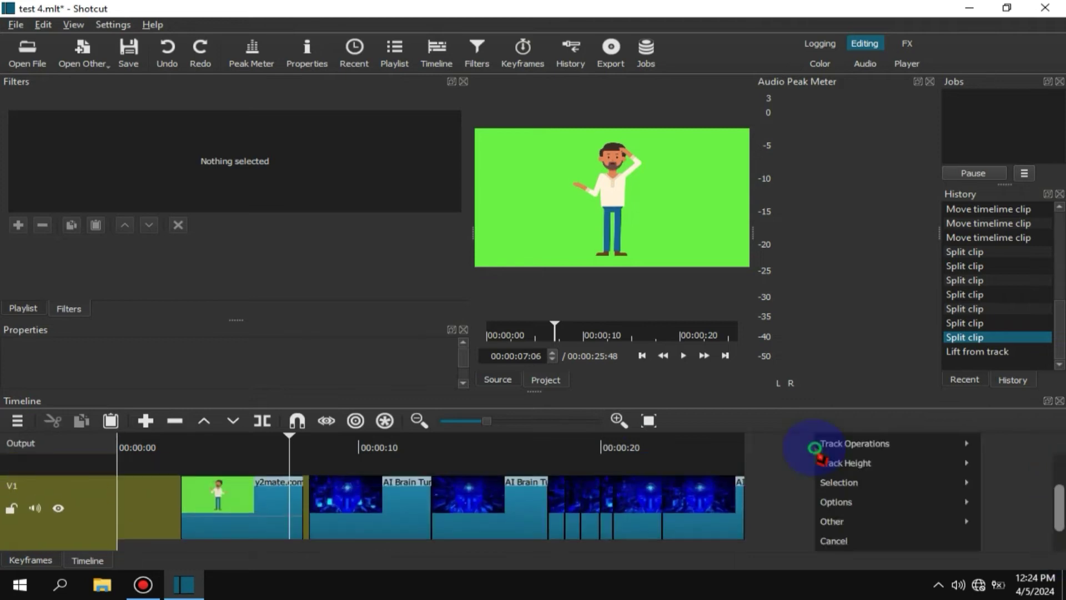
{"action": "mouse_move", "coordinate": [887, 451]}
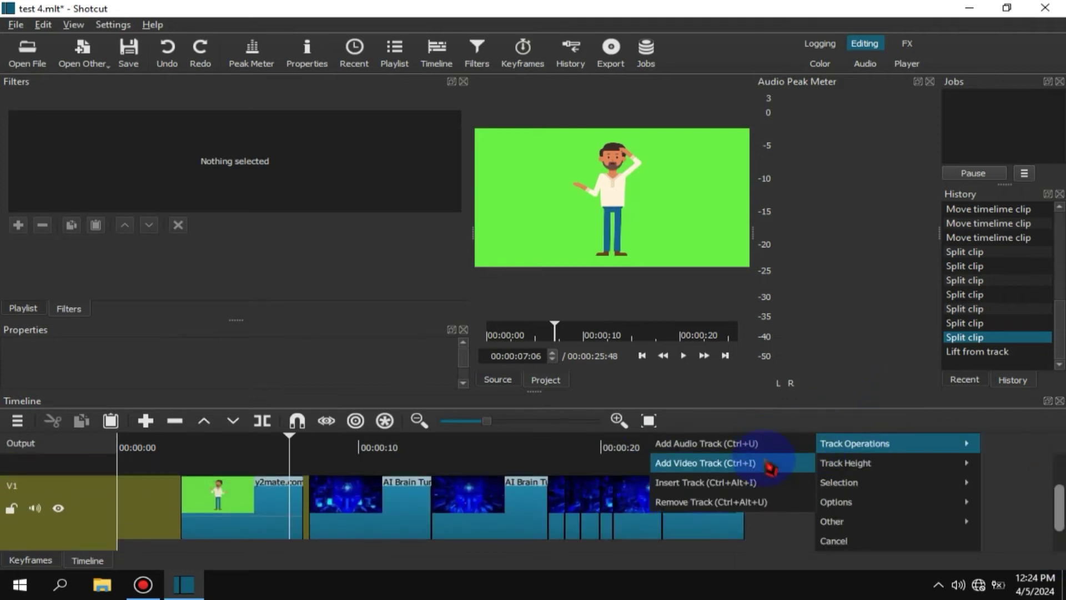
{"action": "left_click", "coordinate": [718, 448]}
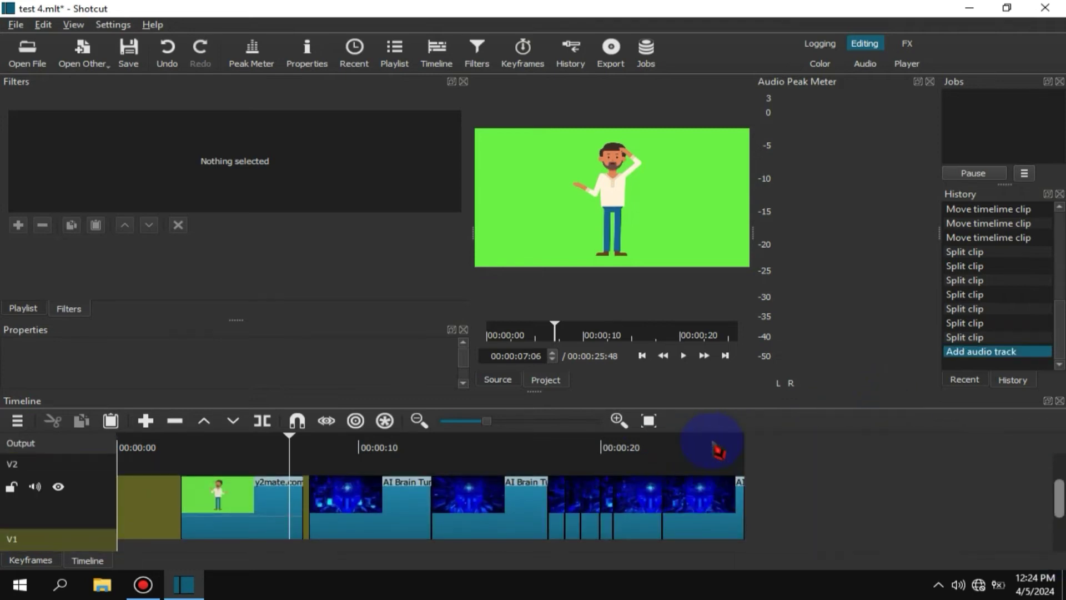
{"action": "left_click_drag", "start_coordinate": [239, 174], "coordinate": [227, 525]}
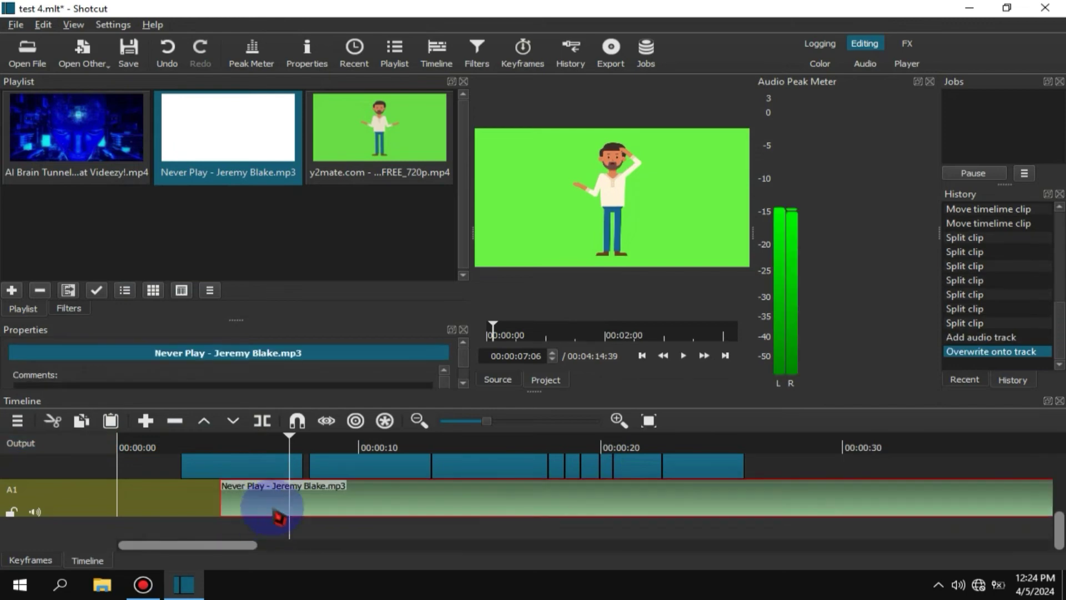
{"action": "left_click_drag", "start_coordinate": [335, 503], "coordinate": [247, 507]}
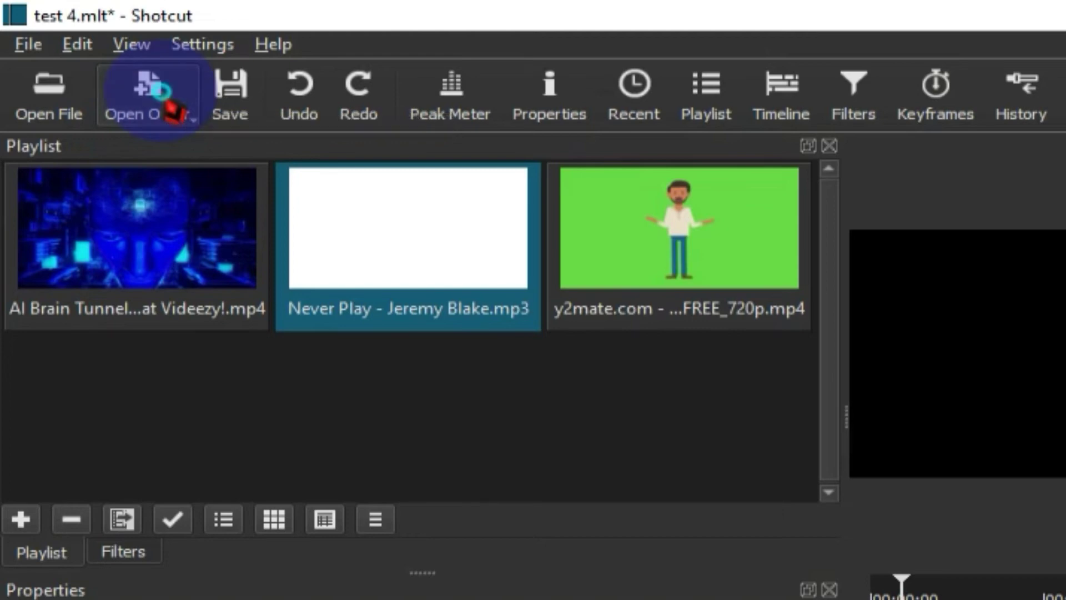
- Create a text clip reading "subscribe" with a transparent background
{"action": "left_click", "coordinate": [169, 107]}
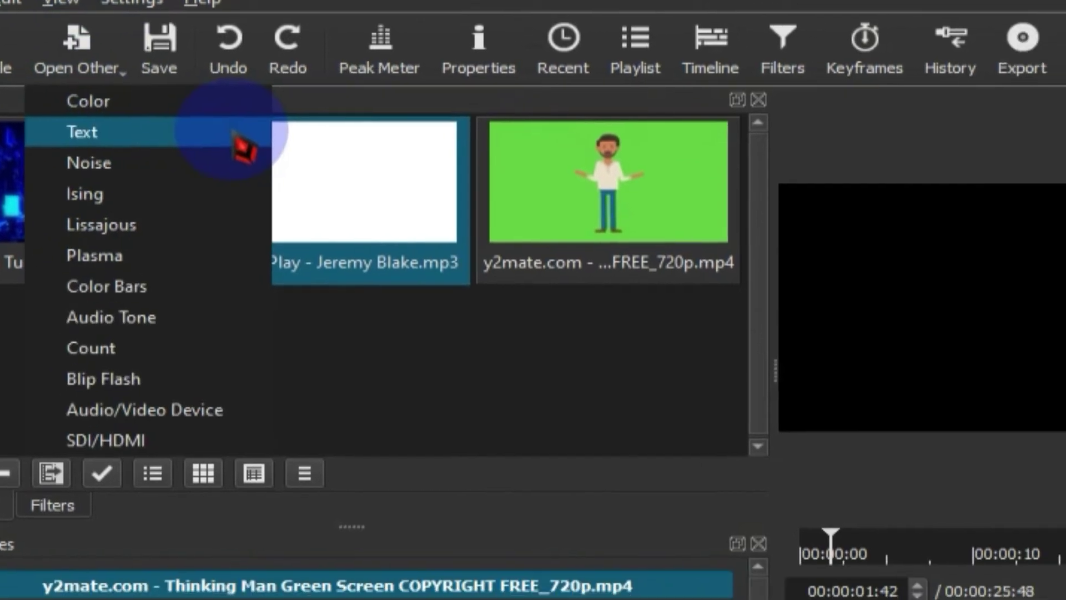
{"action": "left_click", "coordinate": [300, 180]}
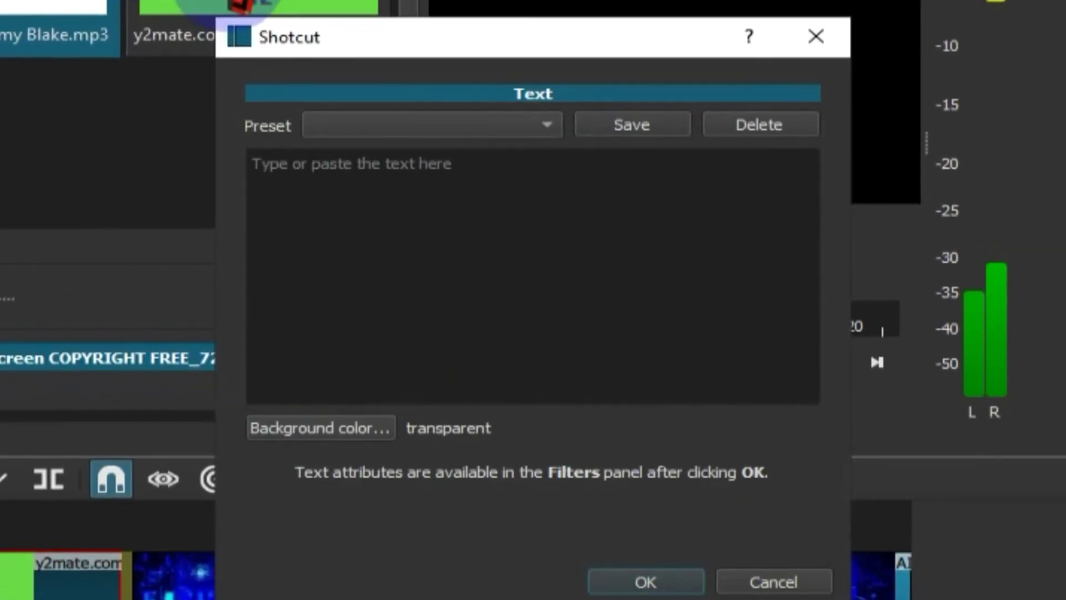
{"action": "left_click", "coordinate": [438, 172]}
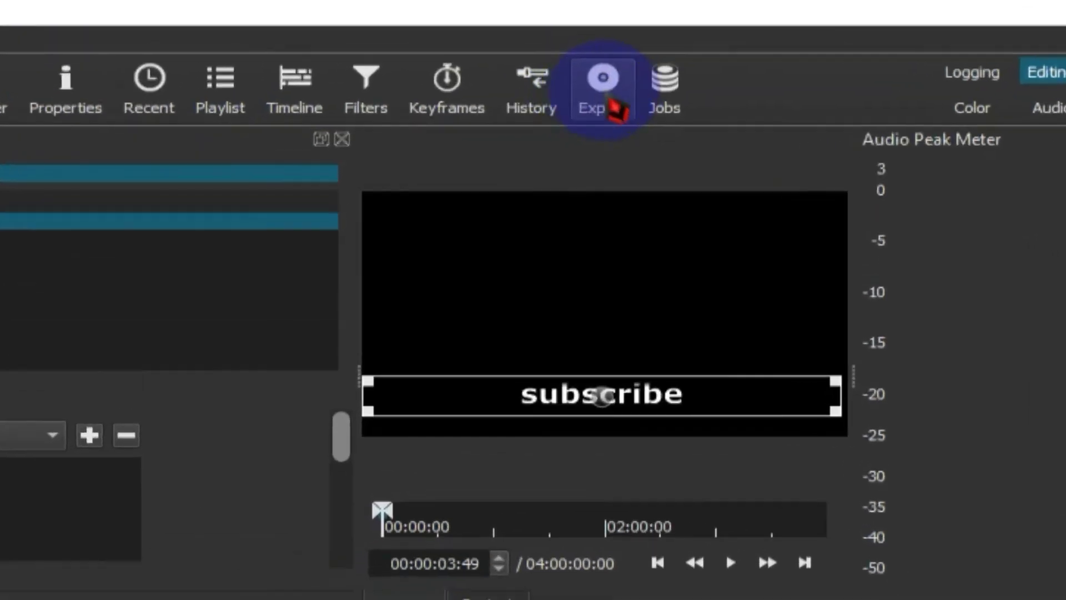
- Show the advanced export settings and export the timeline as test 4.mp4 to the Videos folder, continuing despite the disk space notice
{"action": "left_click", "coordinate": [593, 72]}
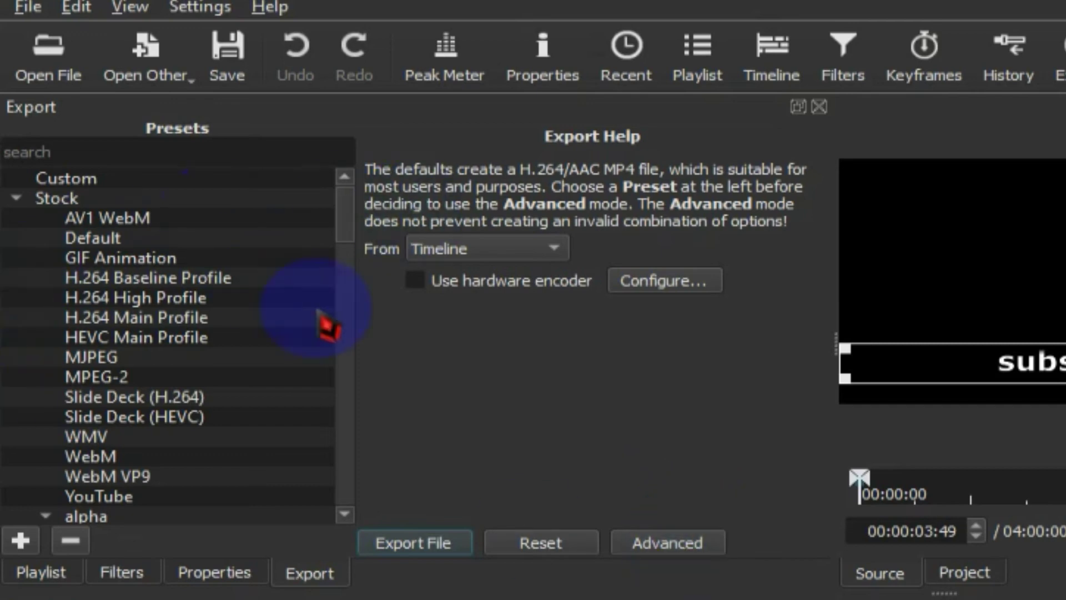
{"action": "left_click", "coordinate": [685, 546]}
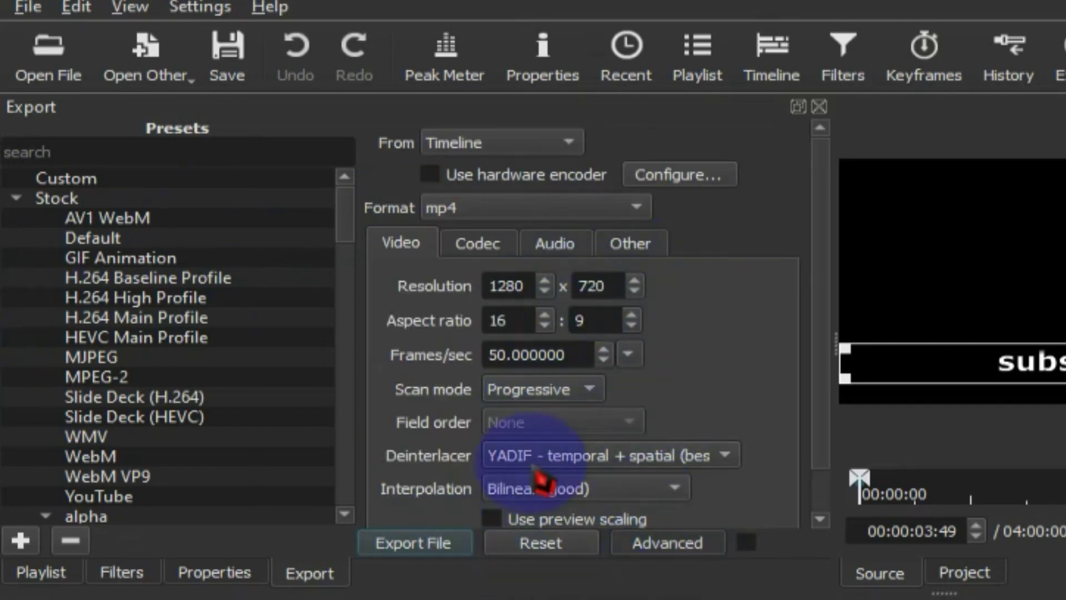
{"action": "left_click", "coordinate": [452, 547]}
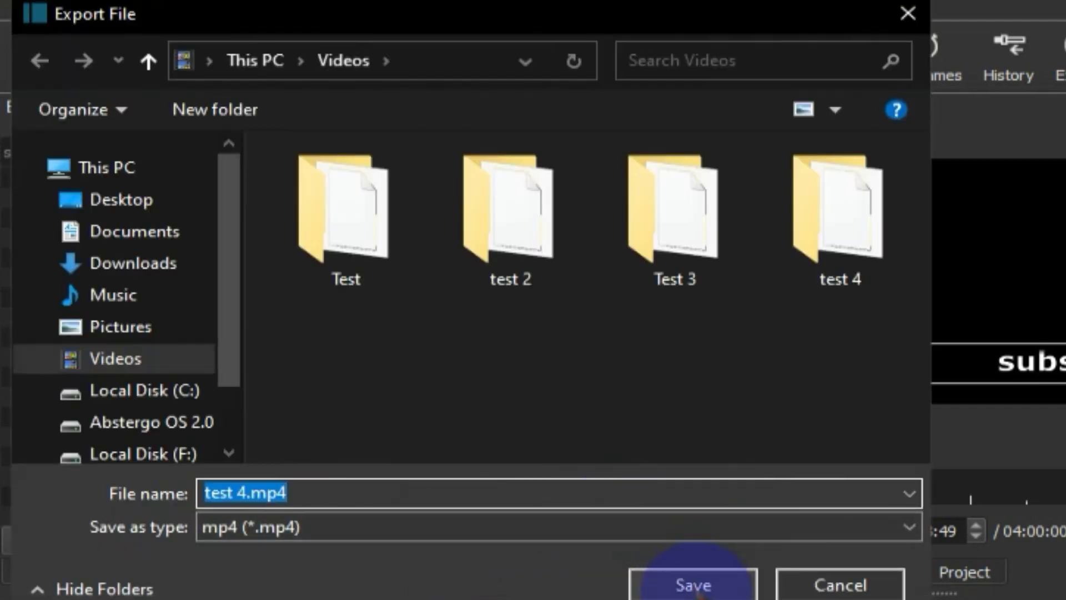
{"action": "left_click", "coordinate": [694, 587]}
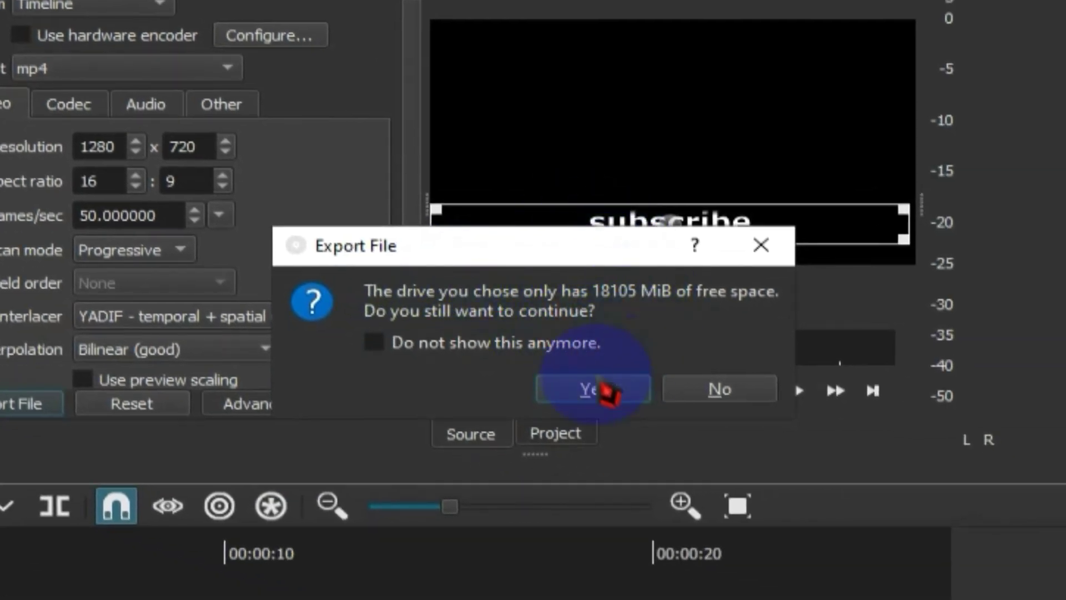
{"action": "left_click", "coordinate": [601, 389]}
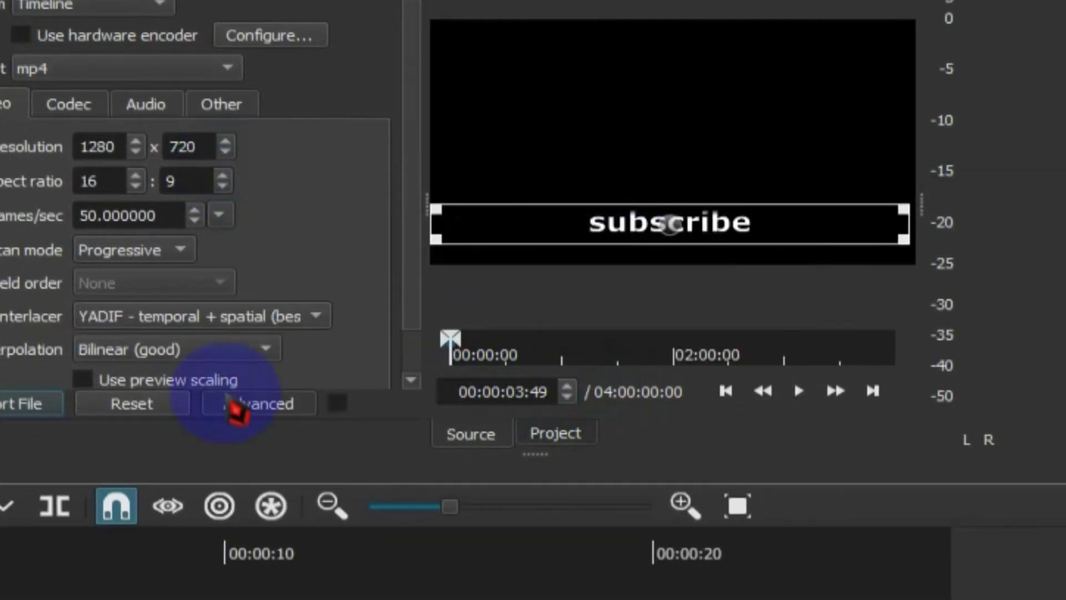